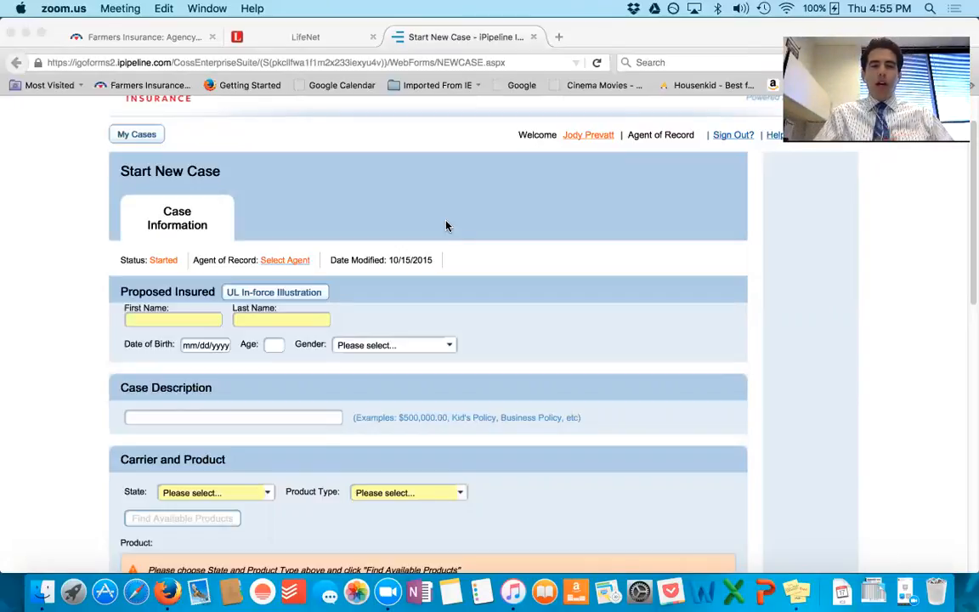
Step: Enter the proposed insured's first and last name, and set the age to 40 and the gender to Male
scroll(447, 225, down, 1)
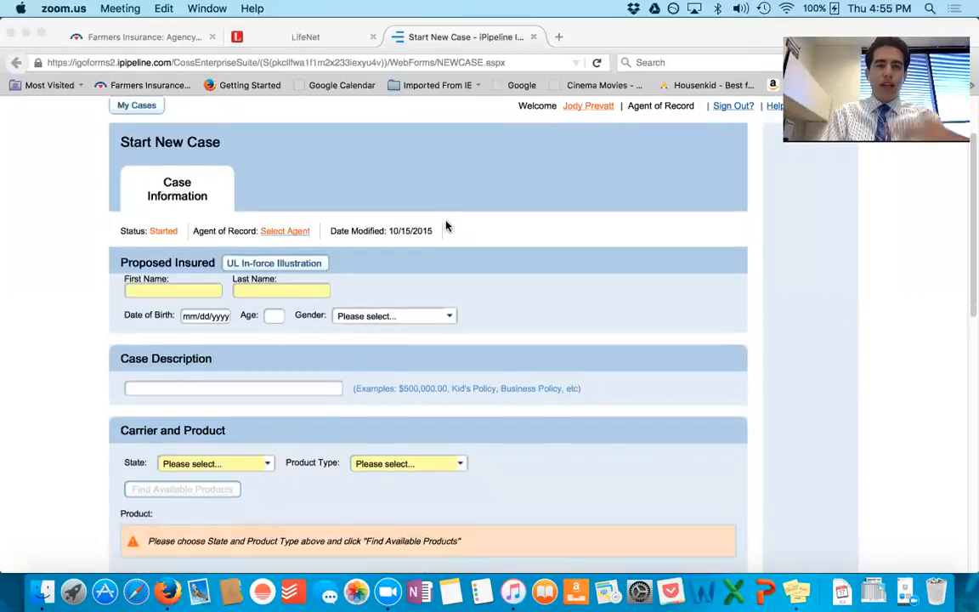
click(184, 291)
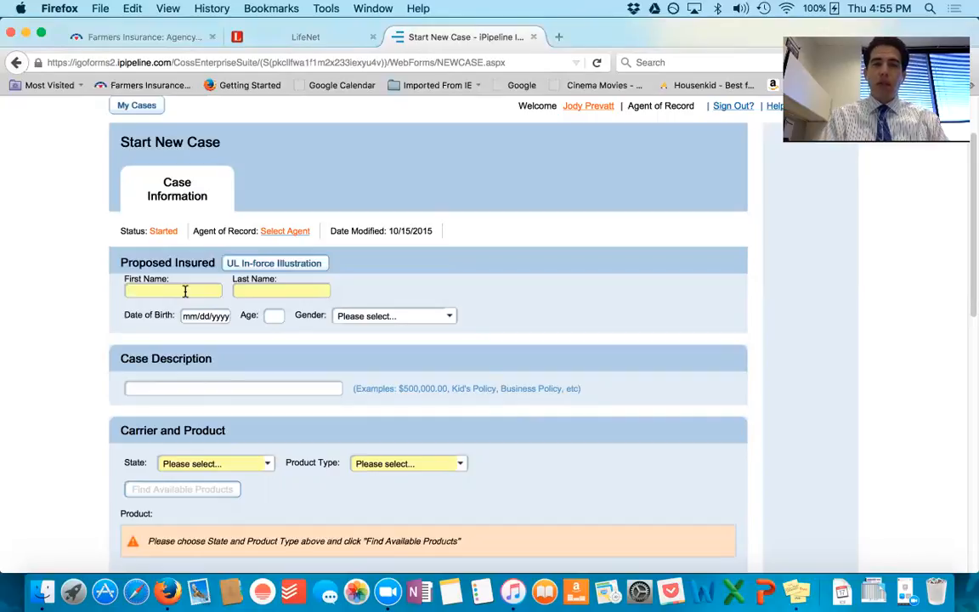
text(Pre)
key(Tab)
text(Retiree)
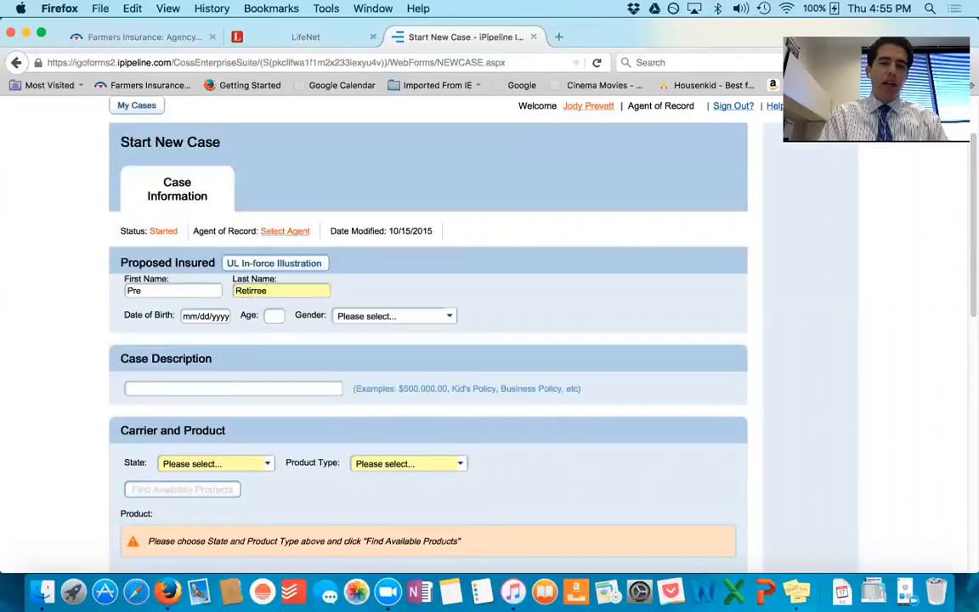
key(Tab)
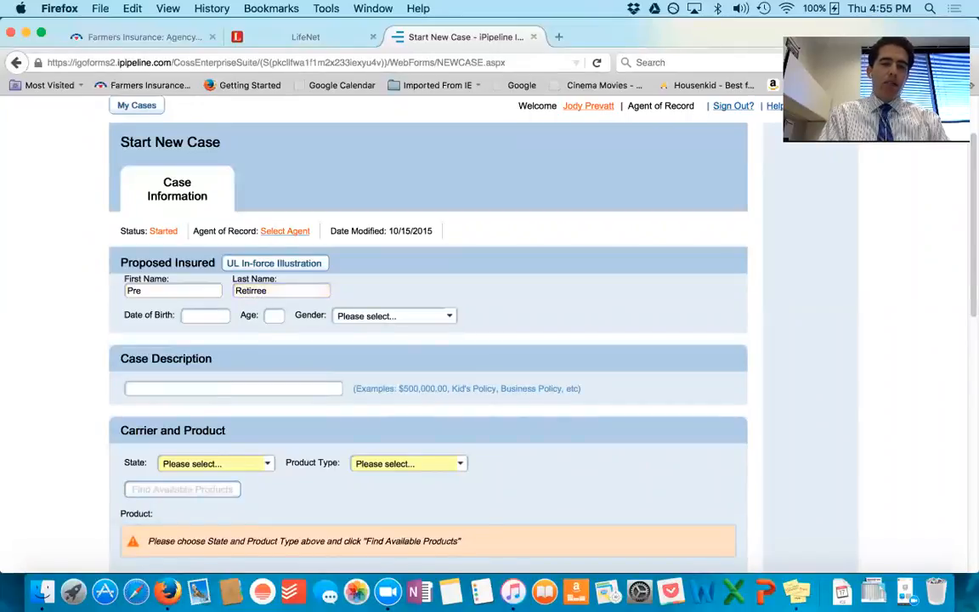
click(273, 314)
text(40)
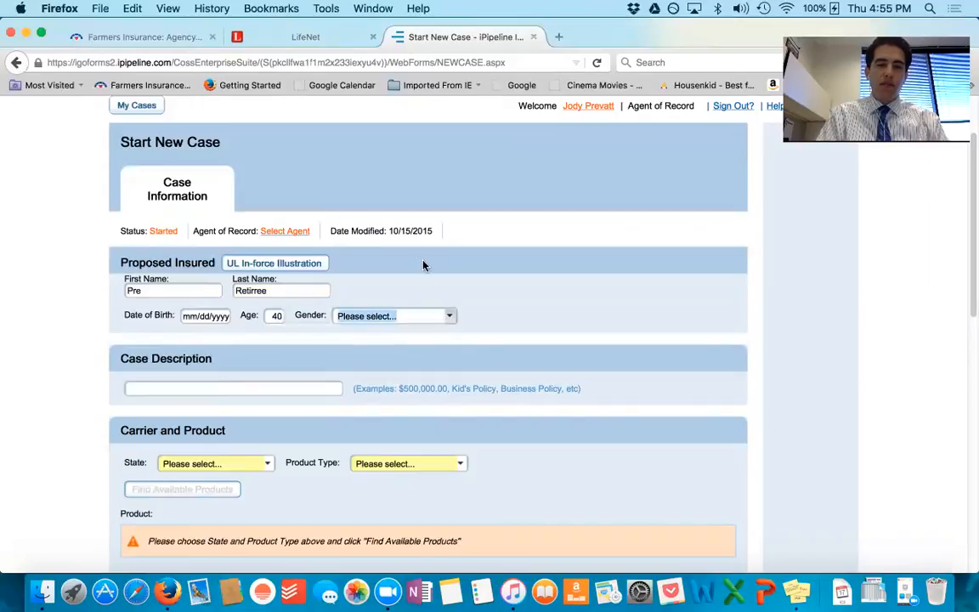
click(436, 317)
click(390, 364)
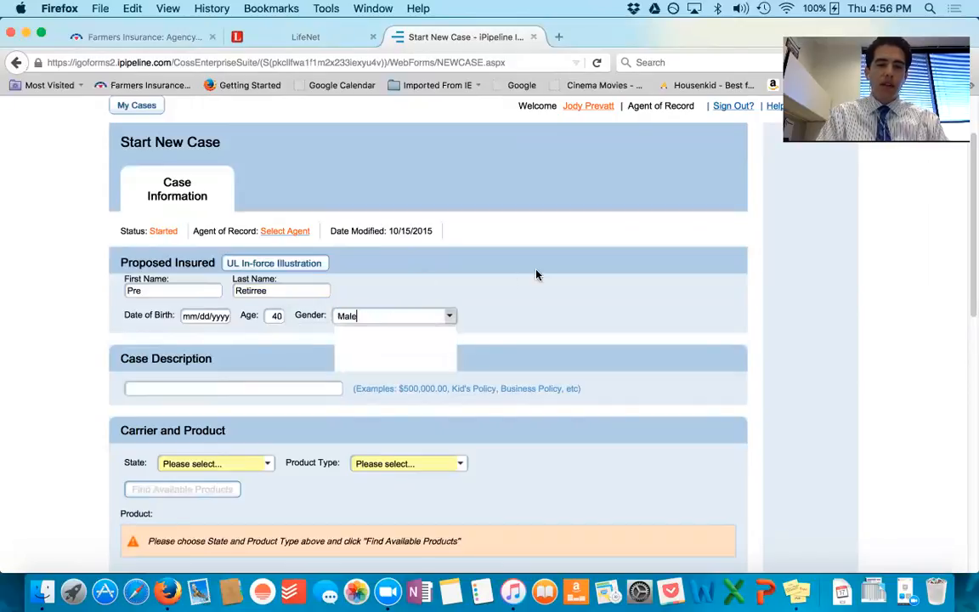
Step: Find available products for Texas and Index Universal Life, and choose quotes/illustrations for Farmers Index Universal Life
scroll(255, 366, down, 2)
click(267, 367)
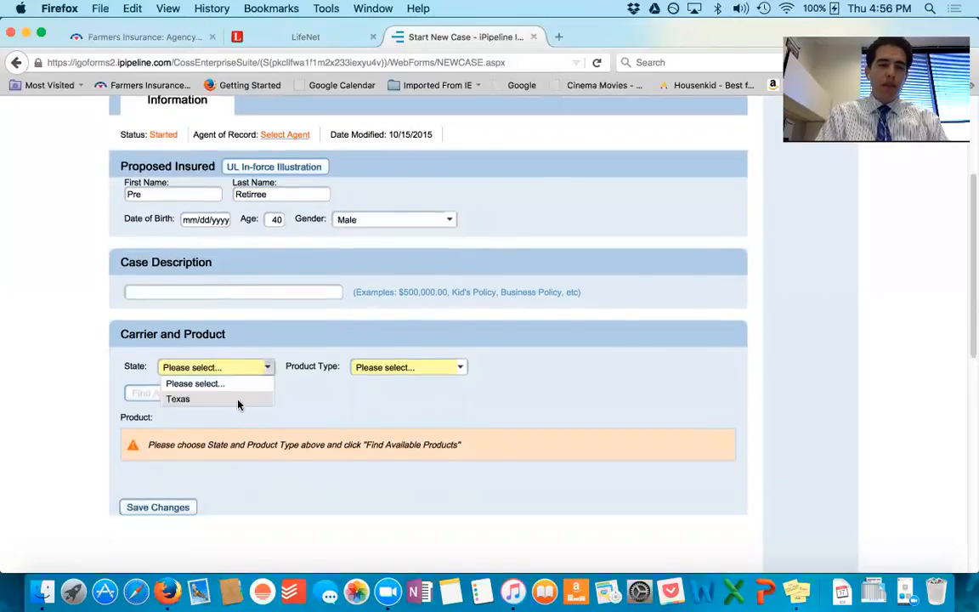
click(237, 396)
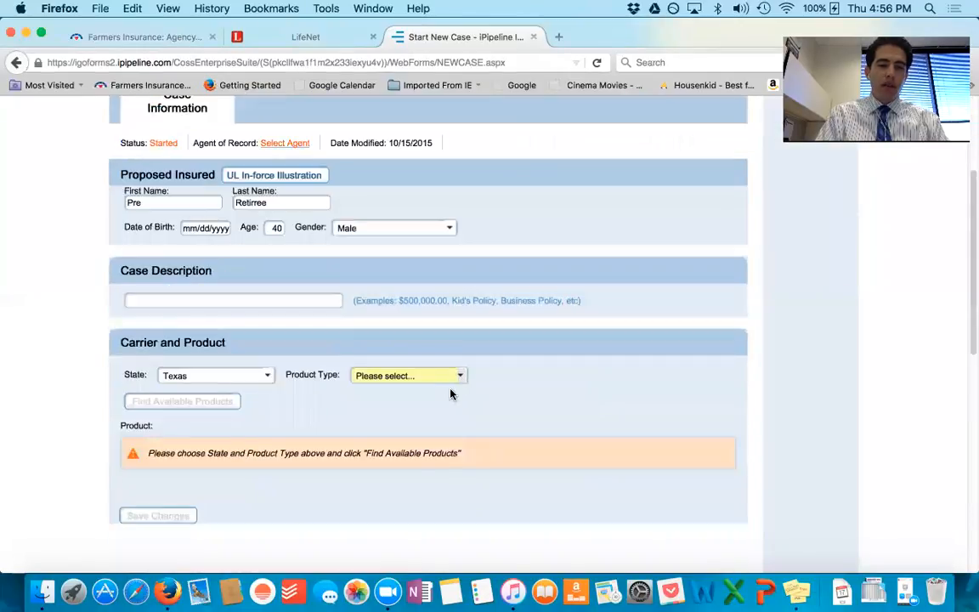
click(449, 376)
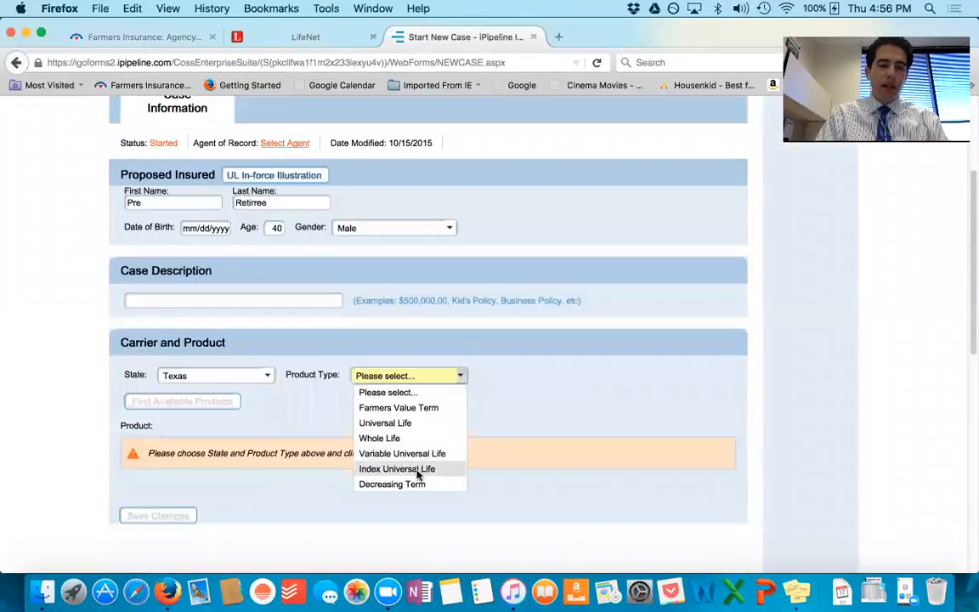
click(416, 468)
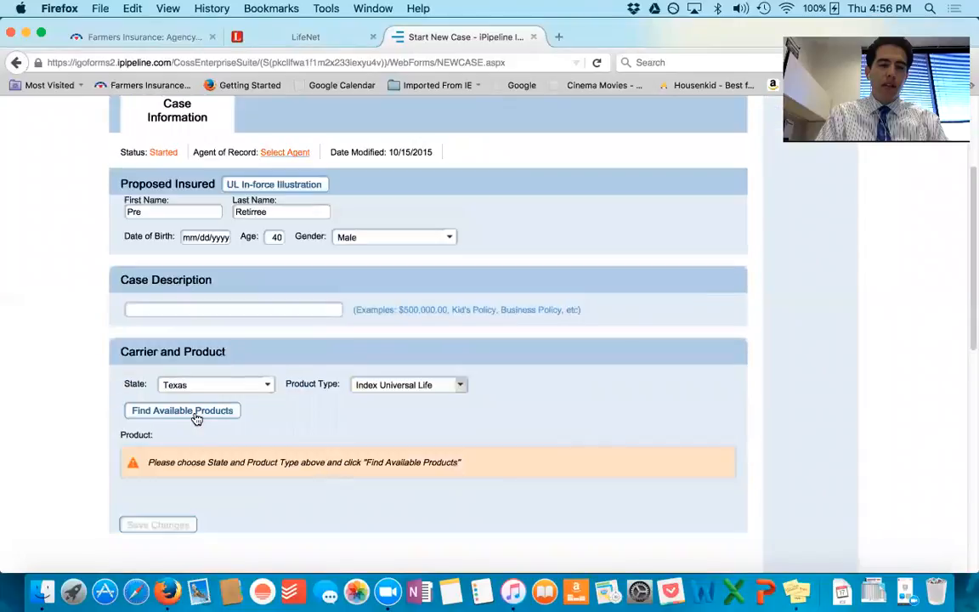
click(194, 413)
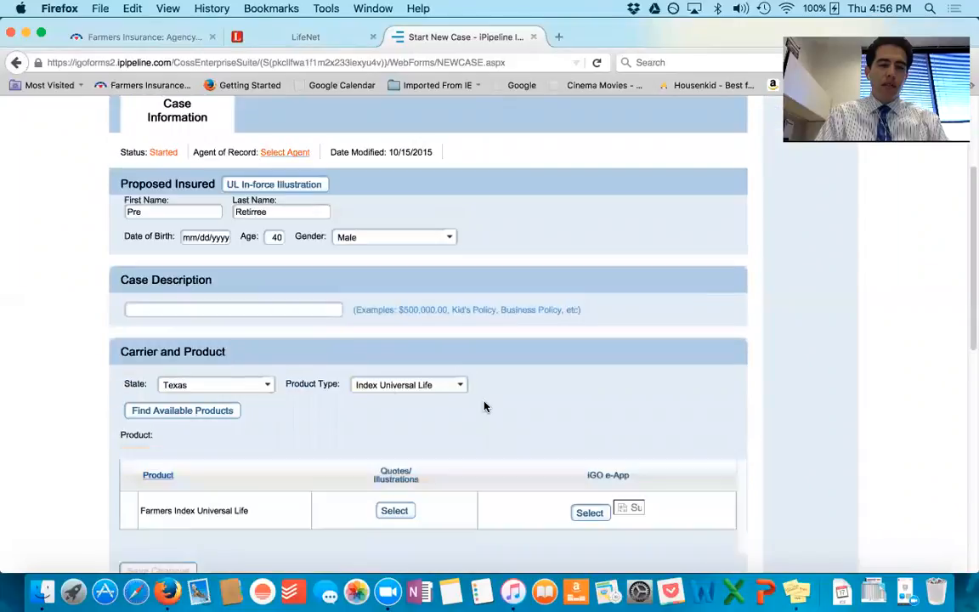
click(394, 511)
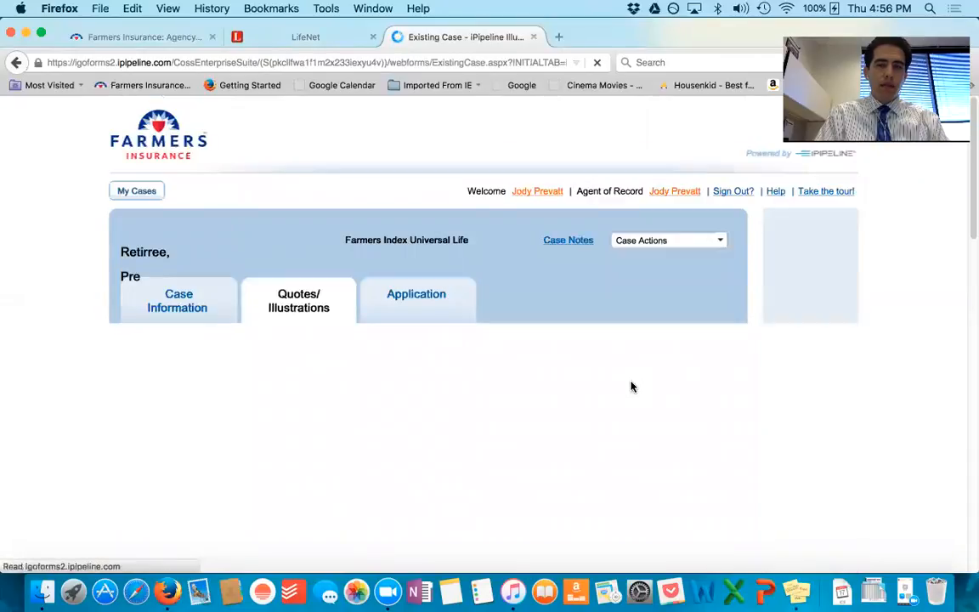
Step: Answer Yes to both the Farmers policy owner question and the University of Farmers IUL training certification
scroll(631, 387, down, 2)
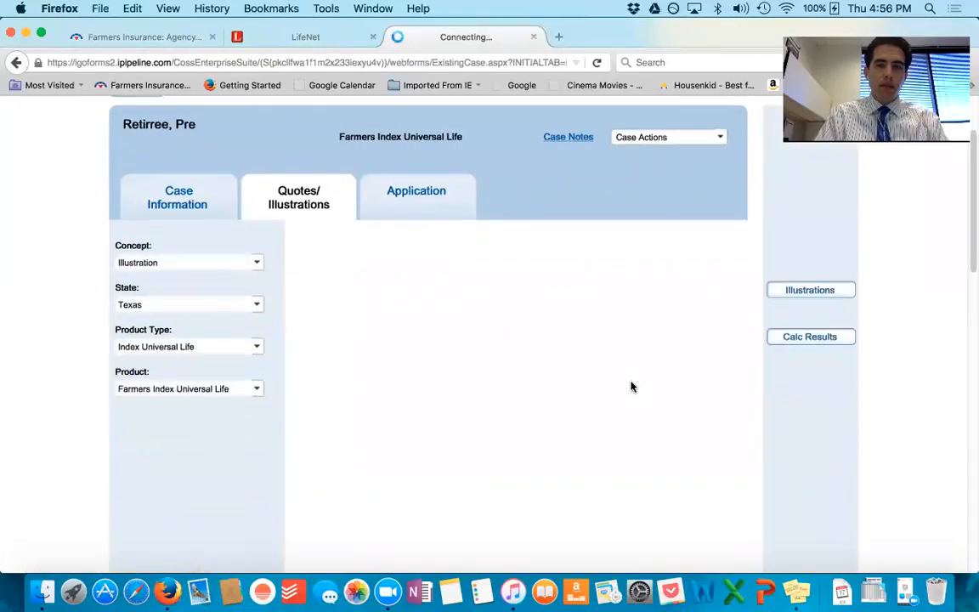
scroll(577, 345, down, 1)
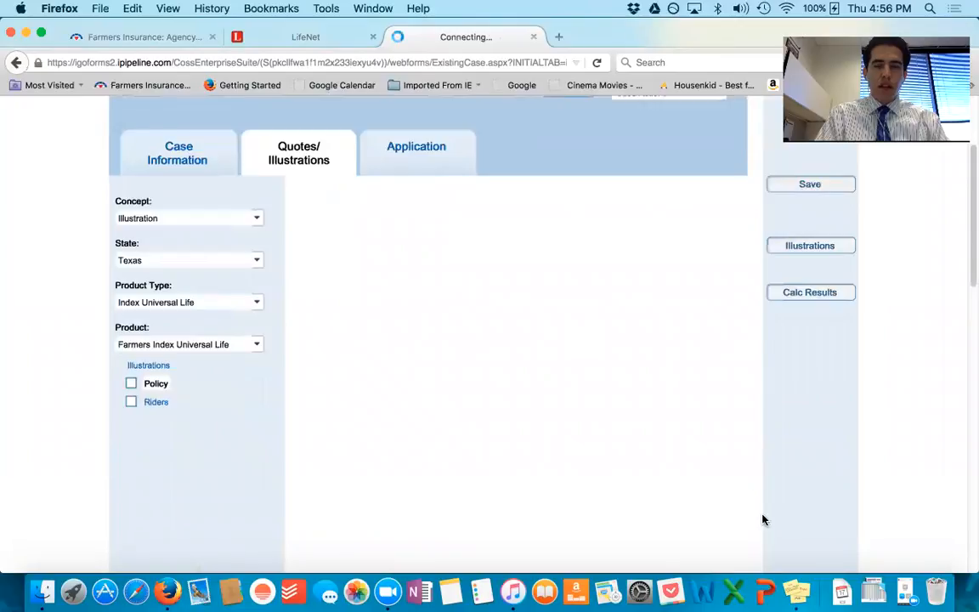
scroll(675, 402, up, 2)
scroll(675, 402, down, 2)
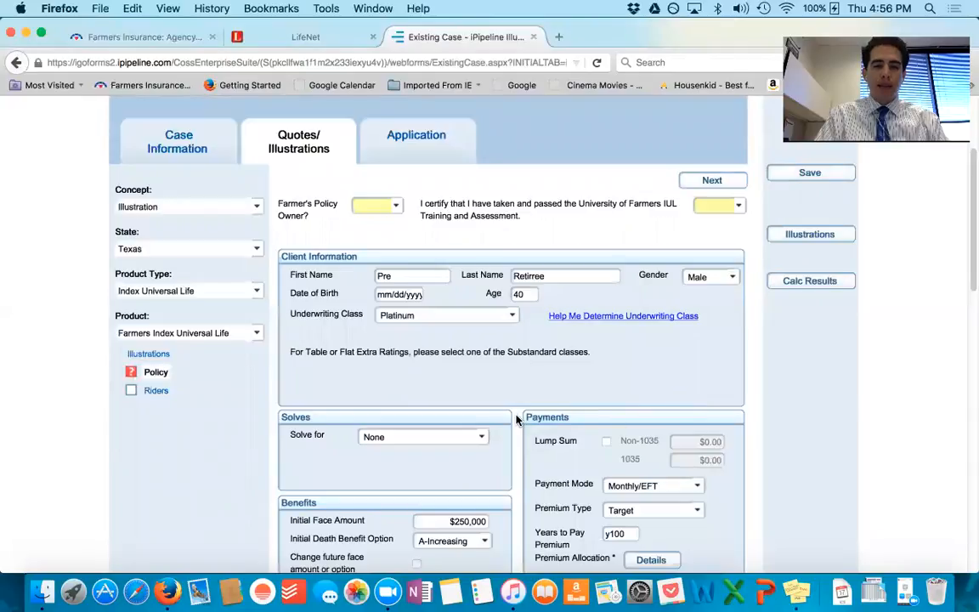
scroll(510, 425, down, 1)
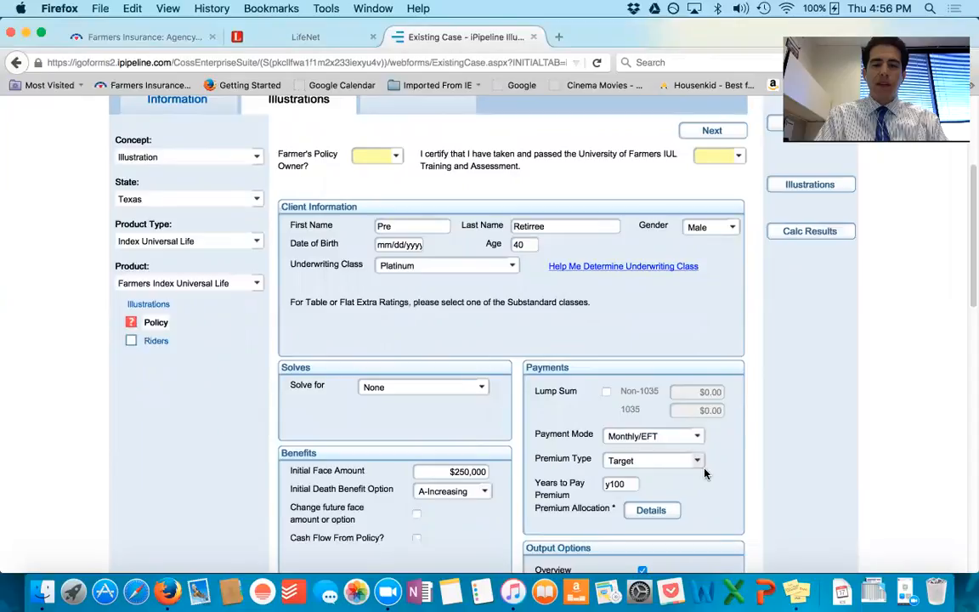
click(378, 155)
click(382, 200)
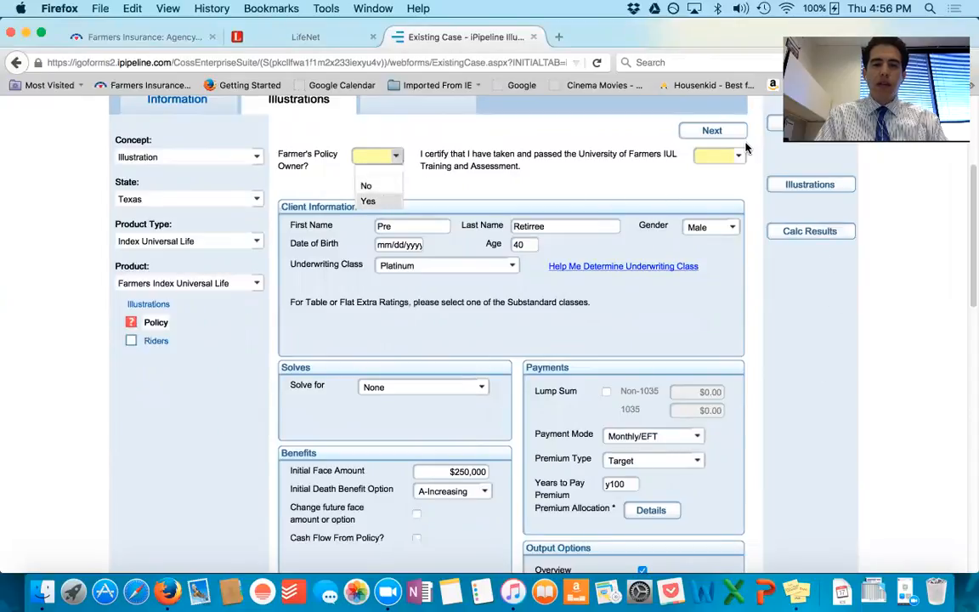
click(729, 156)
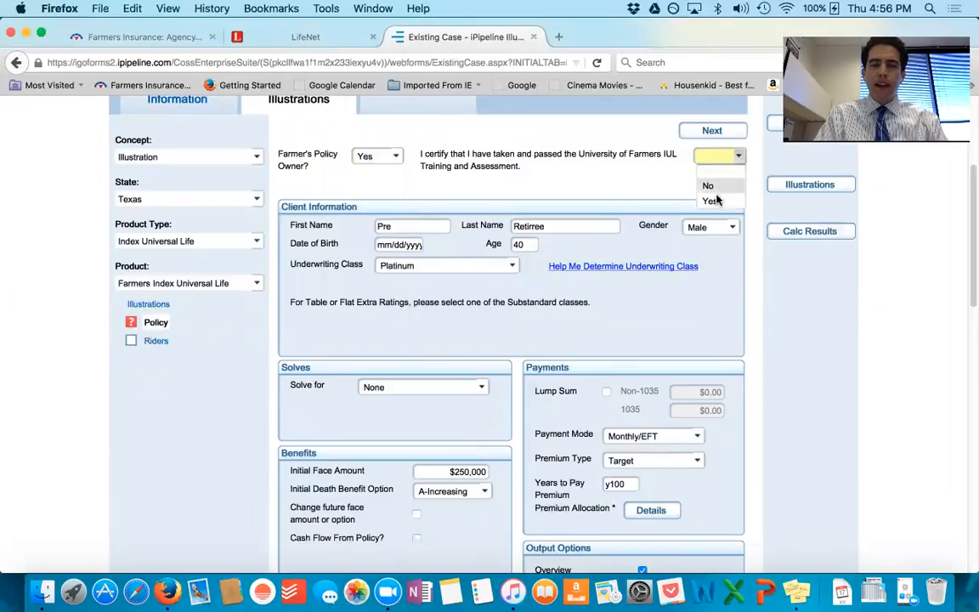
click(712, 201)
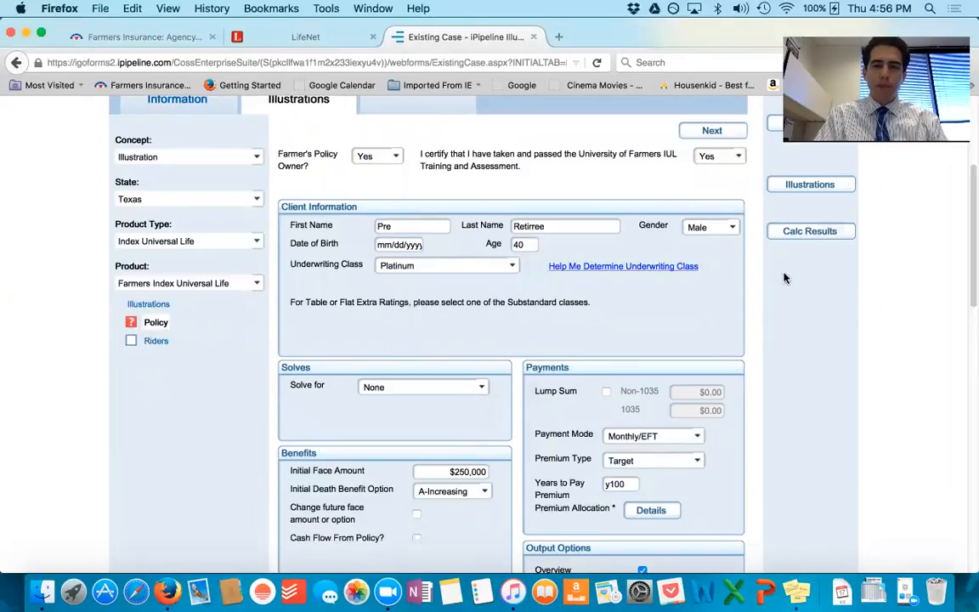
Step: Calculate the illustration results with the Target premium type and show the Premium Summary
click(806, 241)
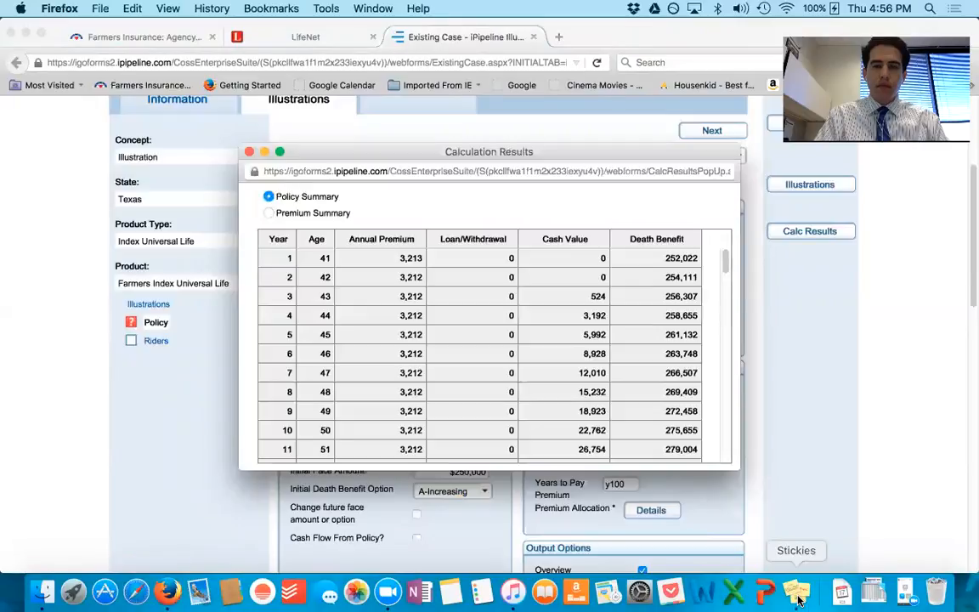
click(314, 213)
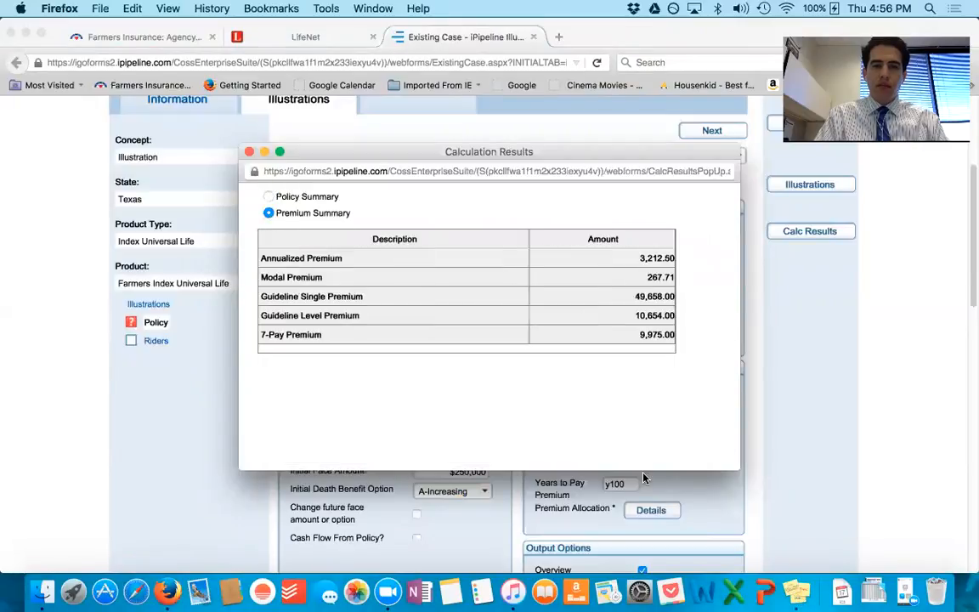
Step: Switch to Stickies, move the empty note beside the results, and write "40 Male Platinum" and "250 Face Amount" on separate lines
click(796, 591)
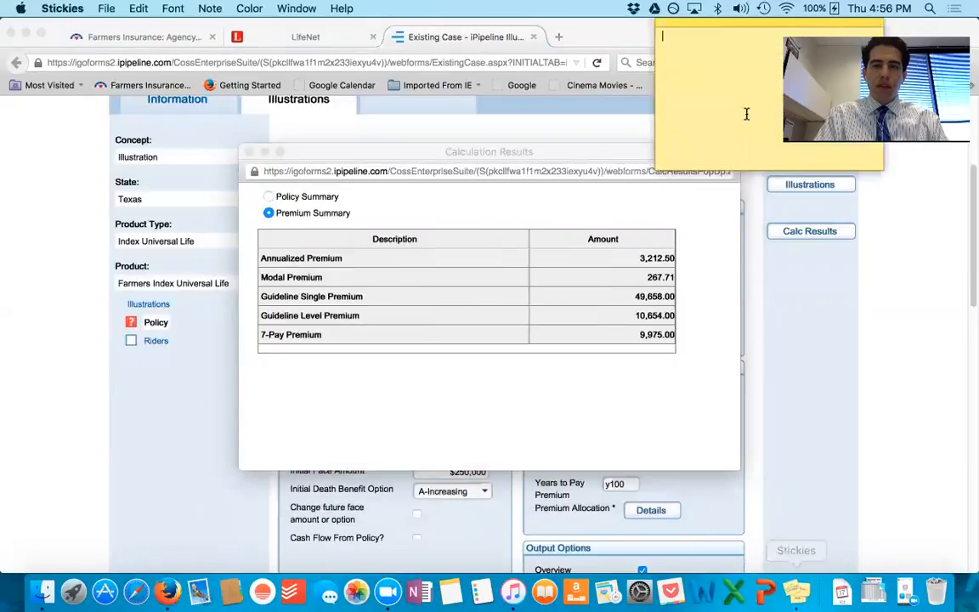
drag(737, 28, 800, 218)
text(40 Male )
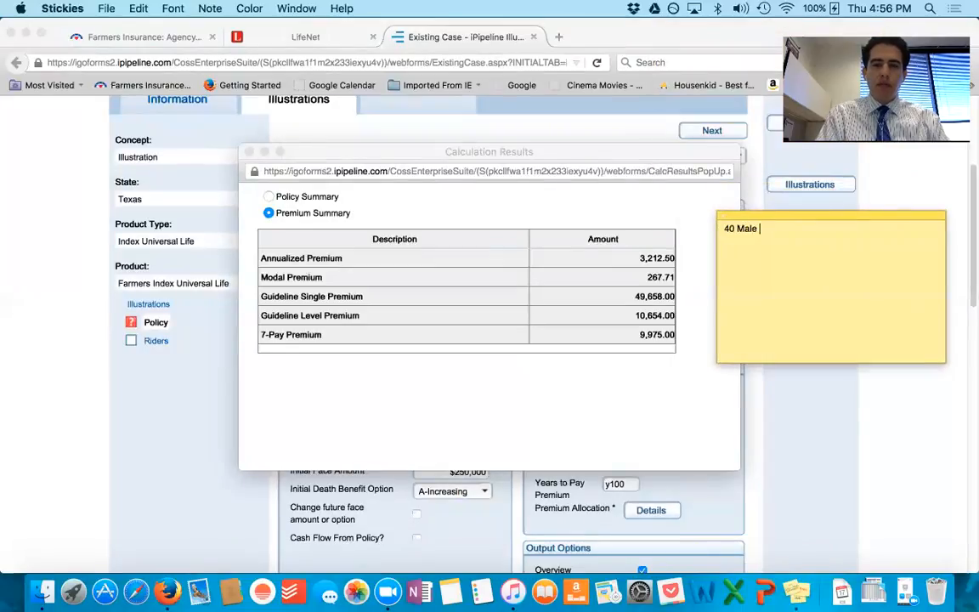
text(Platinum)
key(Return)
text(250 Face Amount)
key(Return)
Step: Record the target modal premium in the note as "Target: $267.71"
text(Target)
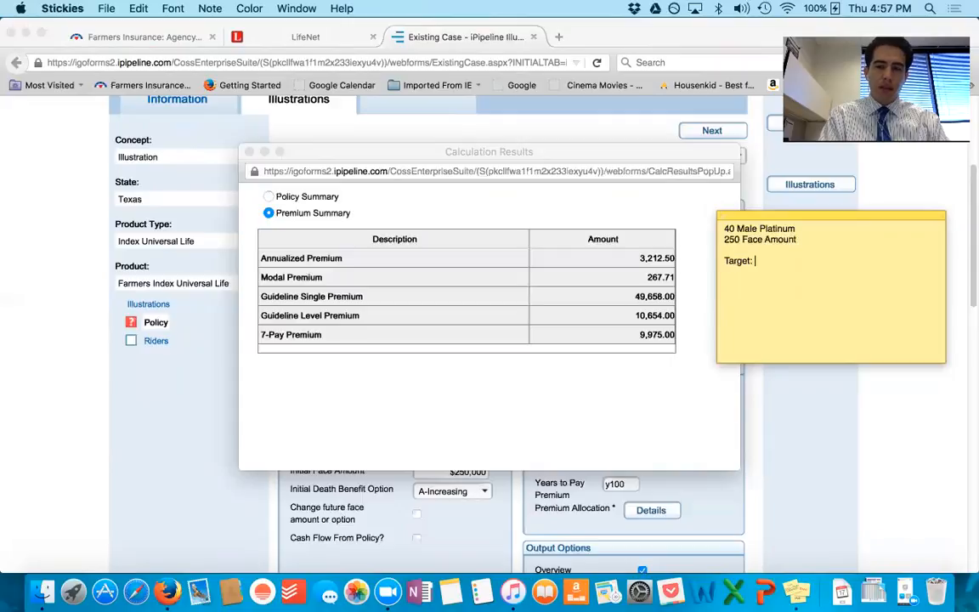
text(: 2)
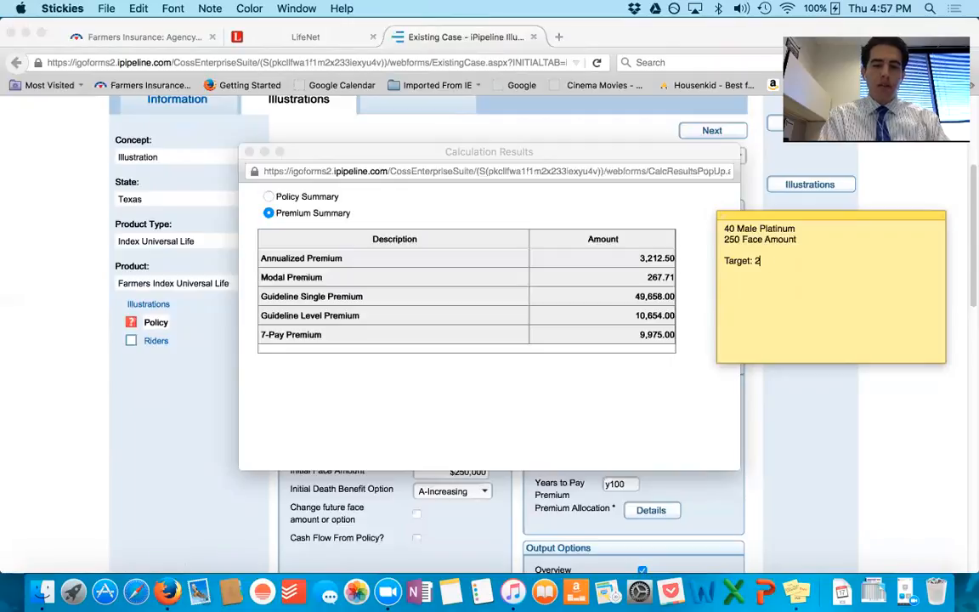
text(67.71)
key(Left)
key(Left)
key(Left)
key(Left)
text($)
Step: Return to Firefox, close the calculation results, and set the premium type to GL Max/non-MEC
click(696, 385)
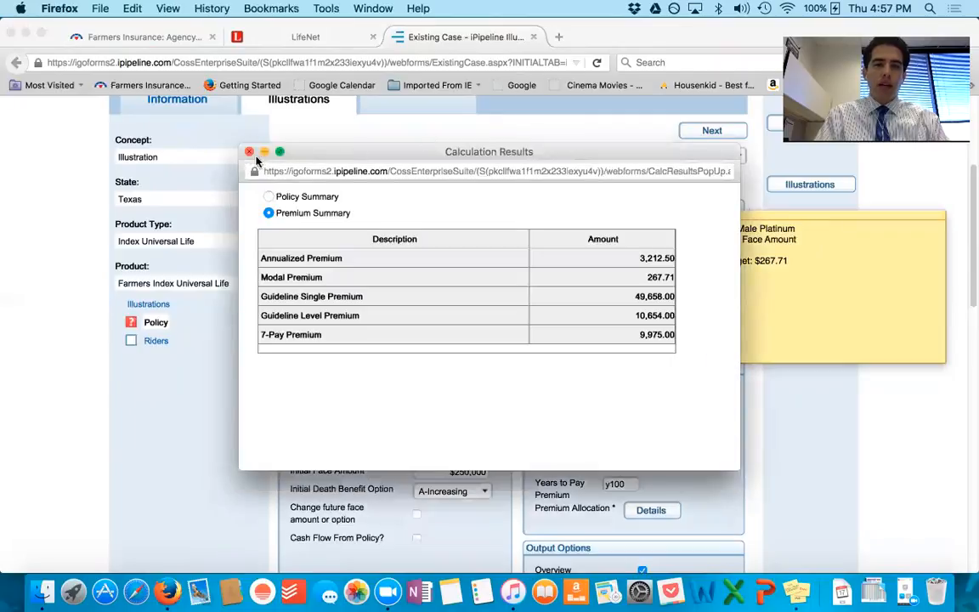
click(249, 152)
scroll(680, 366, down, 3)
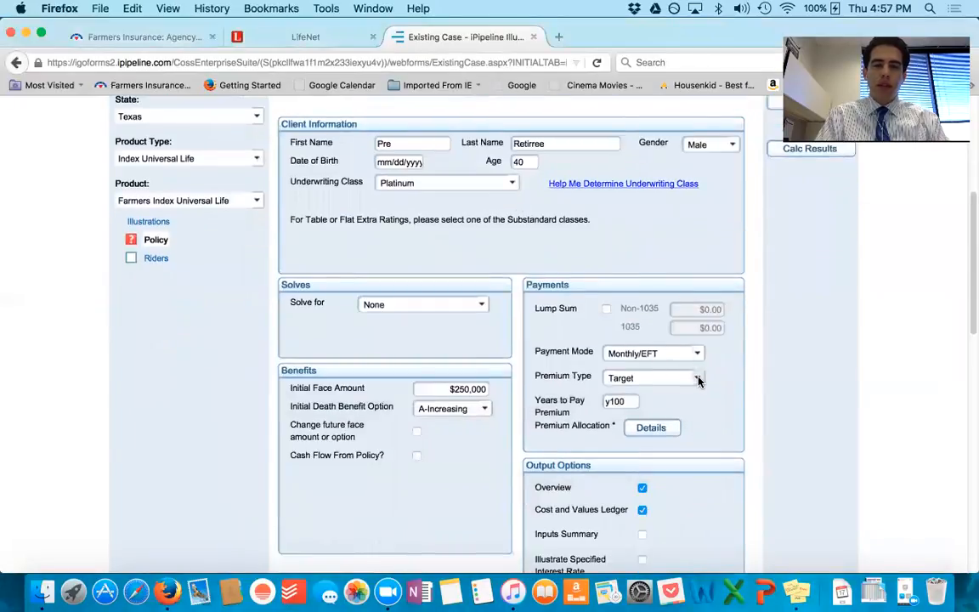
click(698, 380)
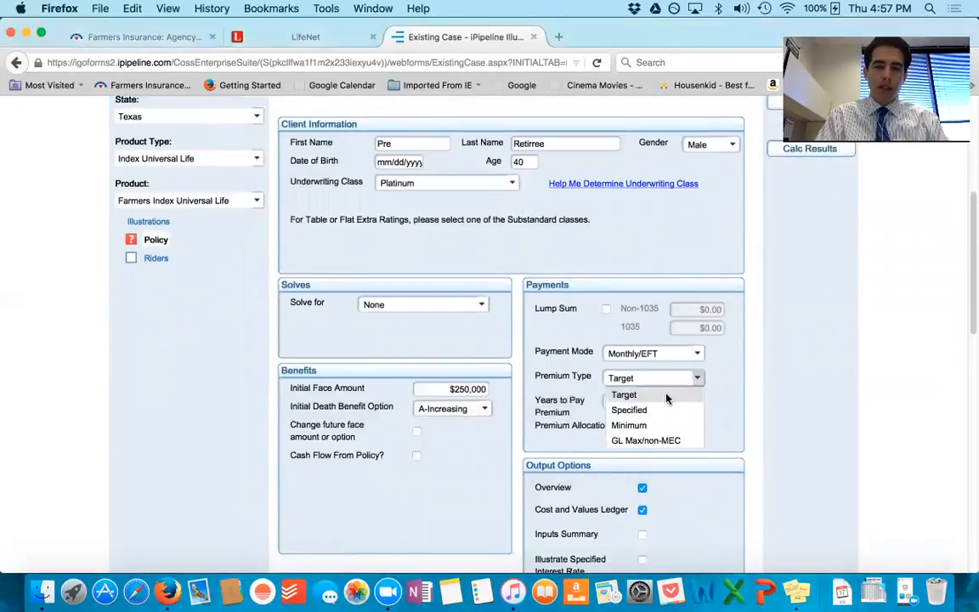
click(662, 442)
Step: Recalculate the results with the GL Max/non-MEC premium, move the results window aside, and show the Premium Summary
scroll(715, 374, up, 3)
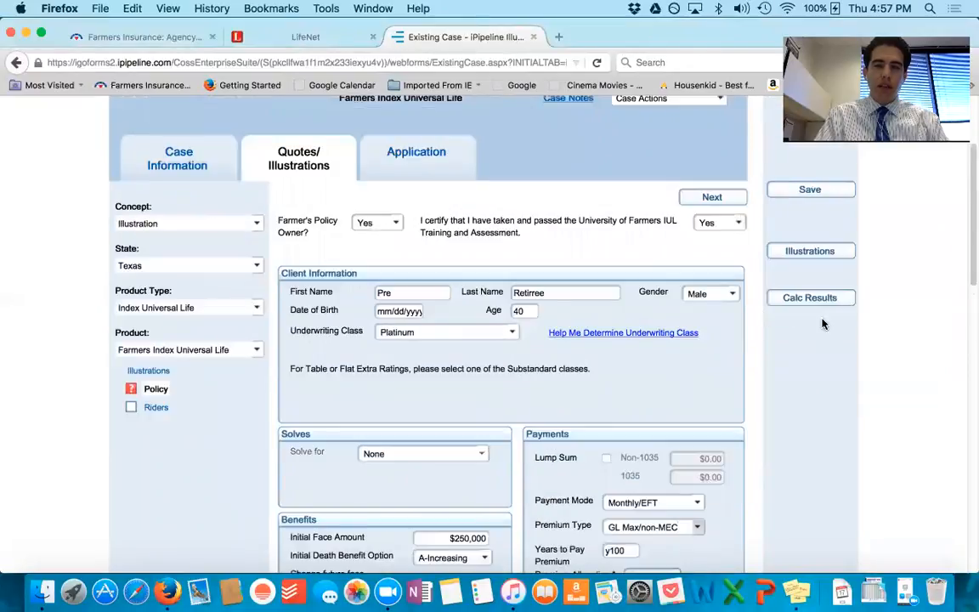
click(803, 299)
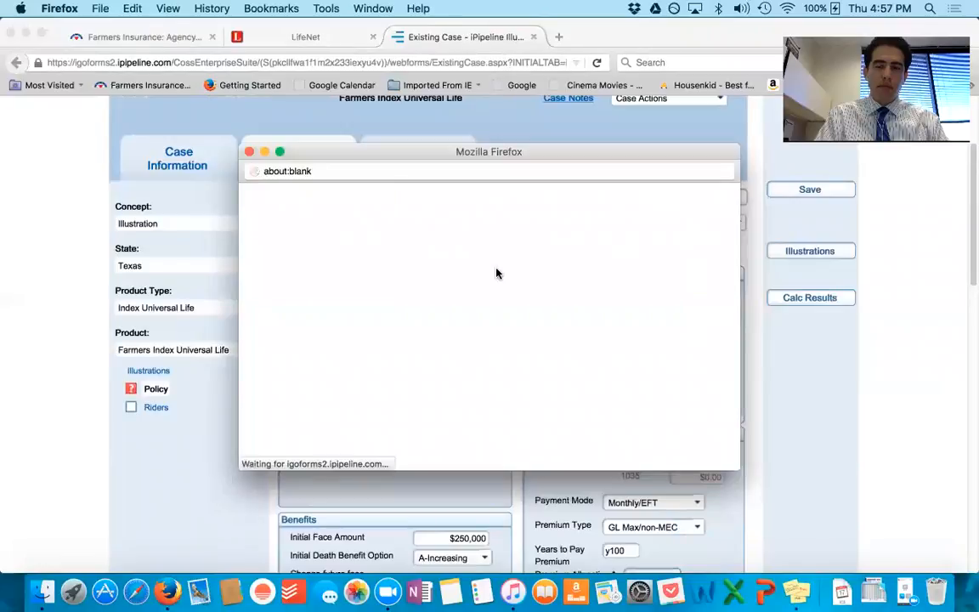
drag(480, 153, 298, 117)
click(86, 176)
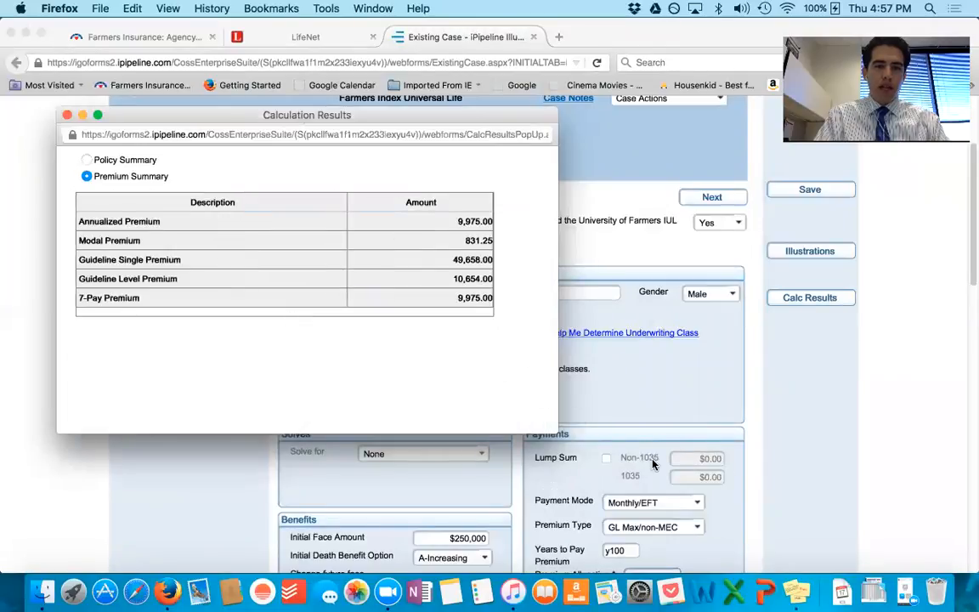
Step: Switch to Stickies and add the line "GL Non Mec: $ 831.25" below the target premium in the note
click(796, 593)
click(811, 267)
key(Return)
text(GL le)
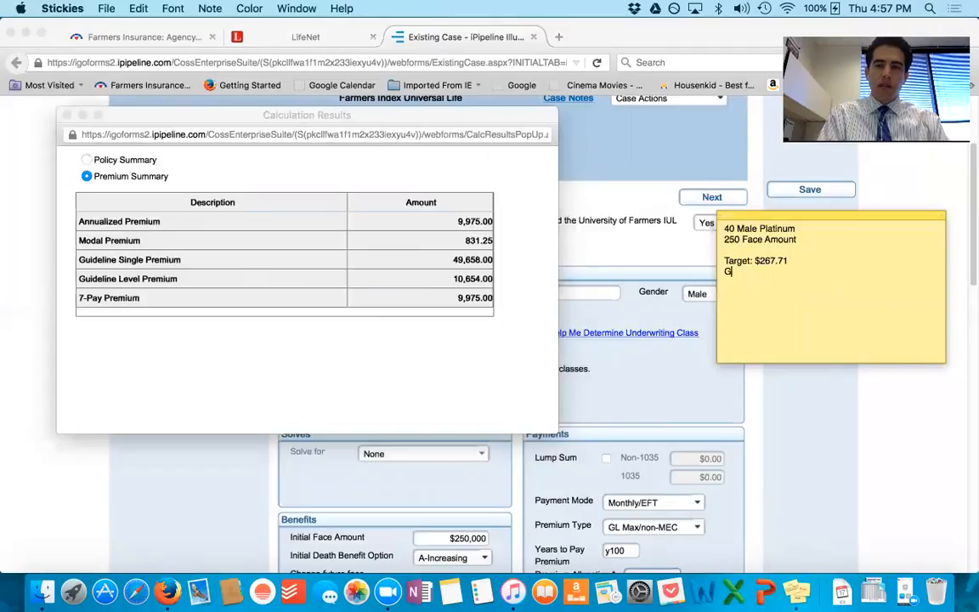
key(BackSpace)
key(BackSpace)
key(BackSpace)
text(Non Mec: )
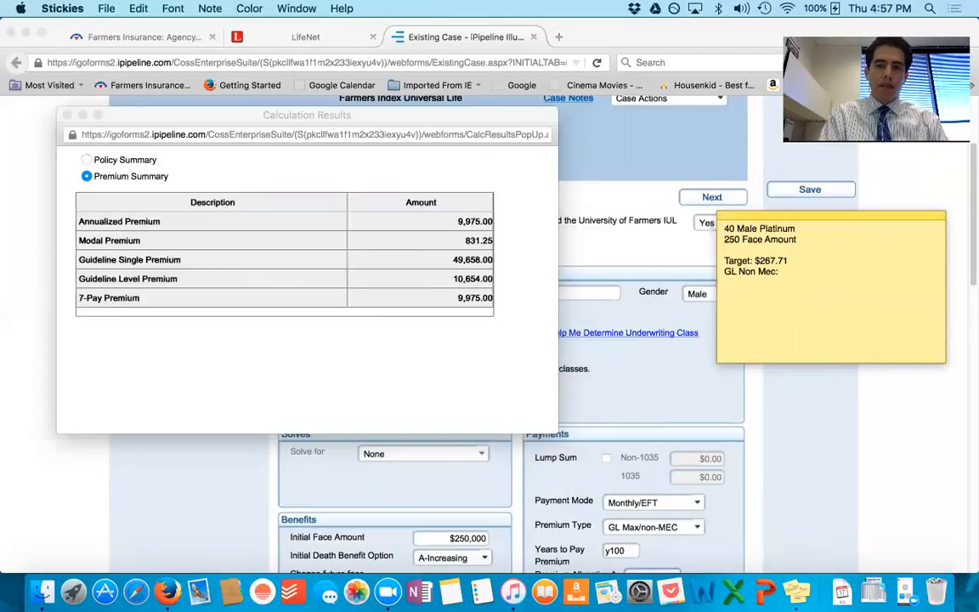
text($)
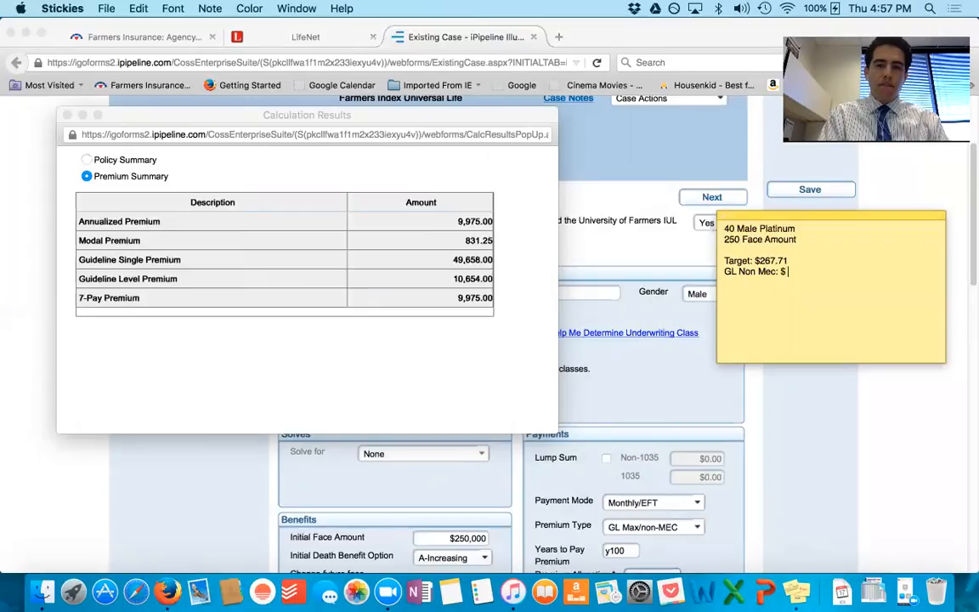
text( 832)
text(.25)
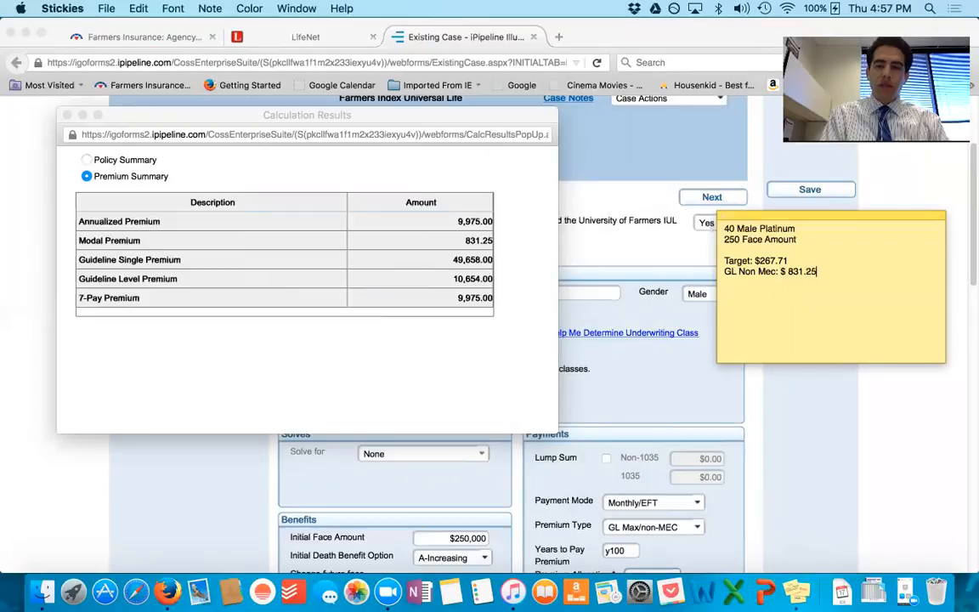
Step: Remove the space between the dollar sign and the amount in the note's "GL Non Mec" line
key(Left)
key(Left)
key(Left)
key(Left)
key(Left)
key(BackSpace)
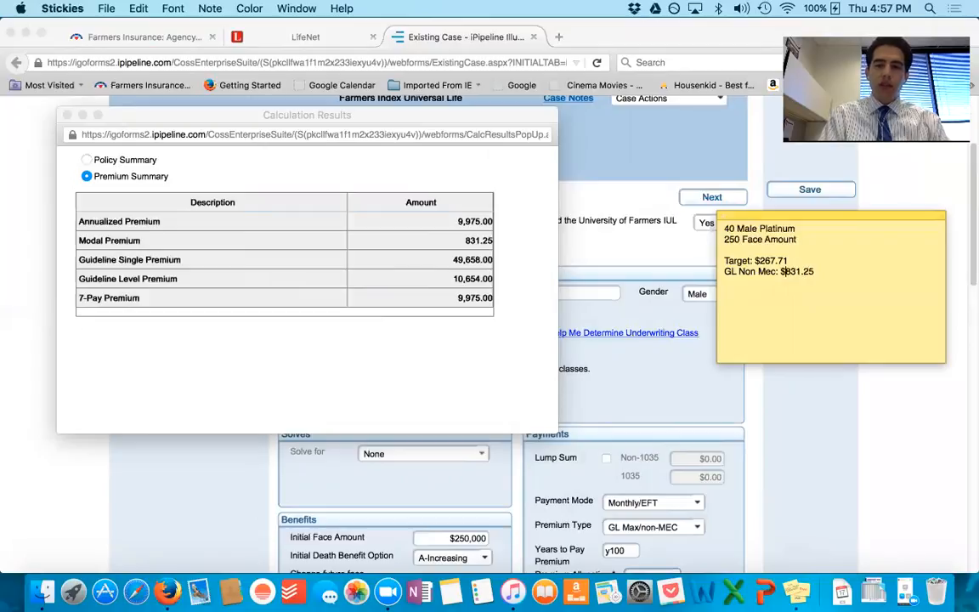
Step: Add a dashed separator line with an arrowhead at each end below the premium lines, leaving one blank line
key(Right)
key(Right)
key(Right)
key(Right)
key(Right)
key(Return)
key(Return)
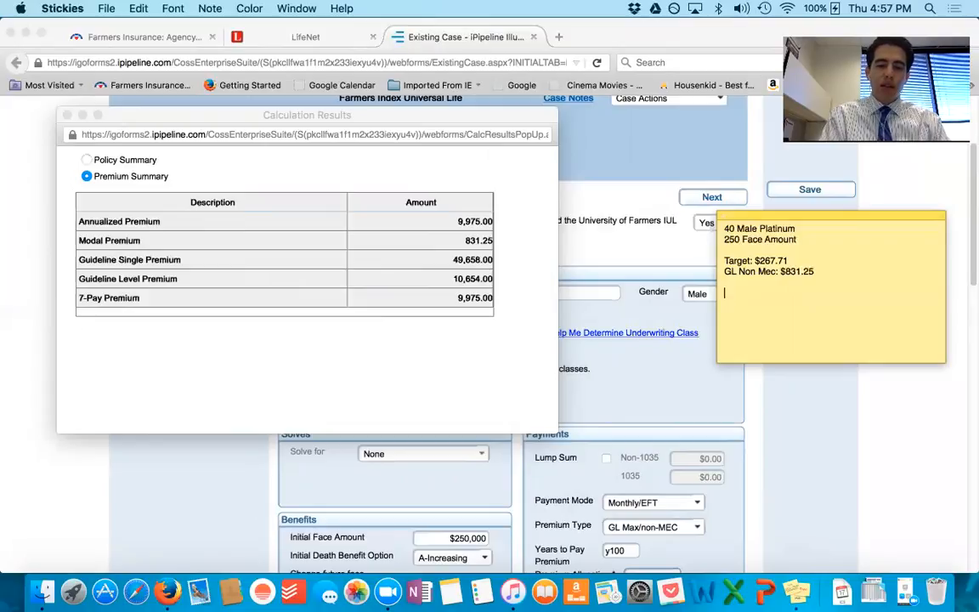
text(<---------------------------------------------)
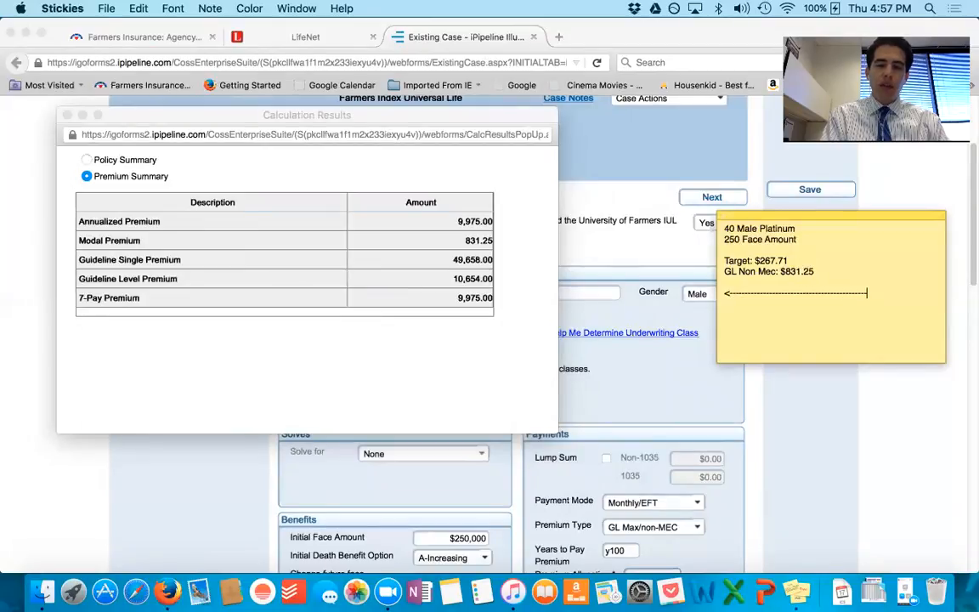
text(>)
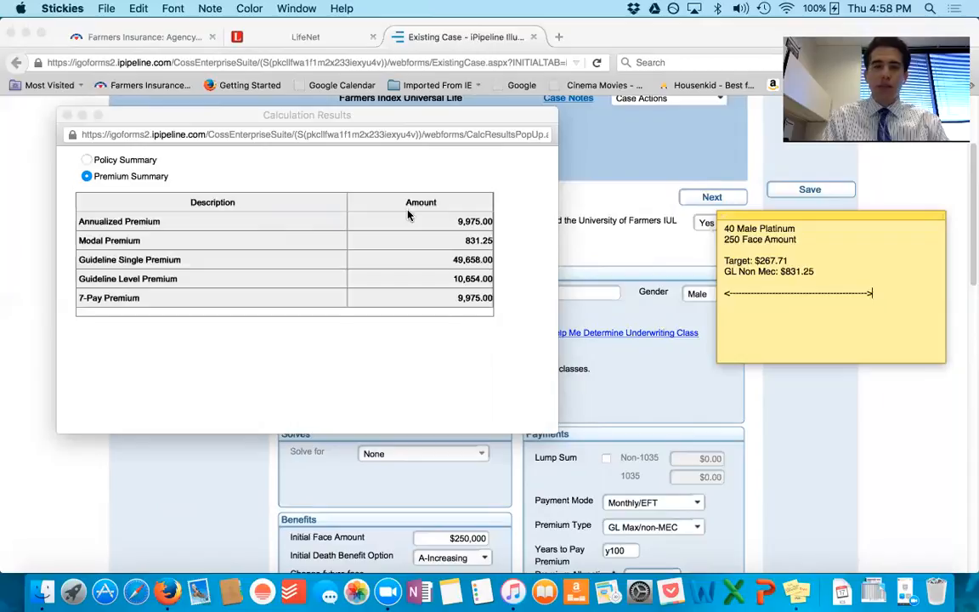
Step: Close the calculation results, return to Firefox, and set the premium type to Specified
click(68, 116)
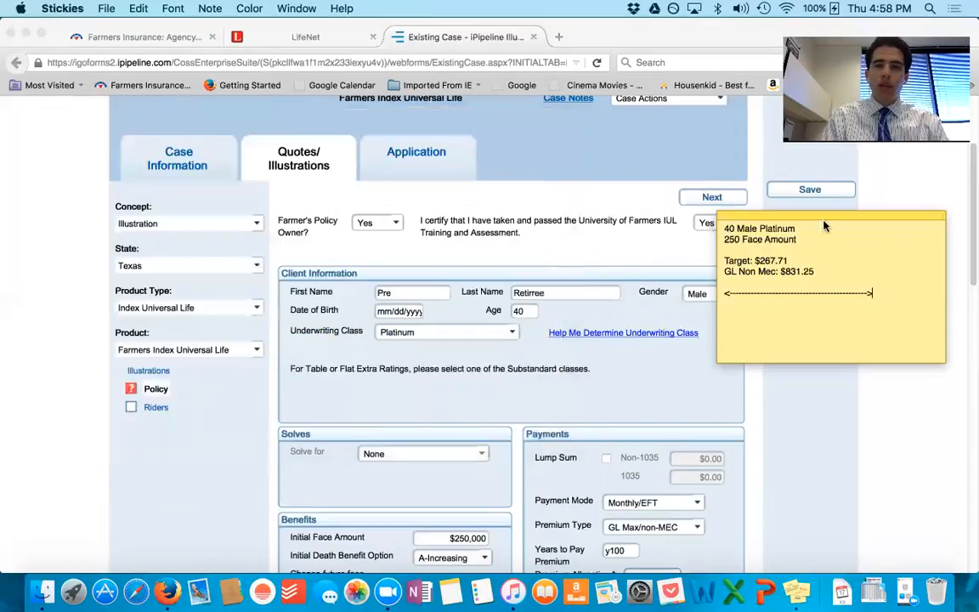
click(685, 349)
scroll(678, 367, down, 4)
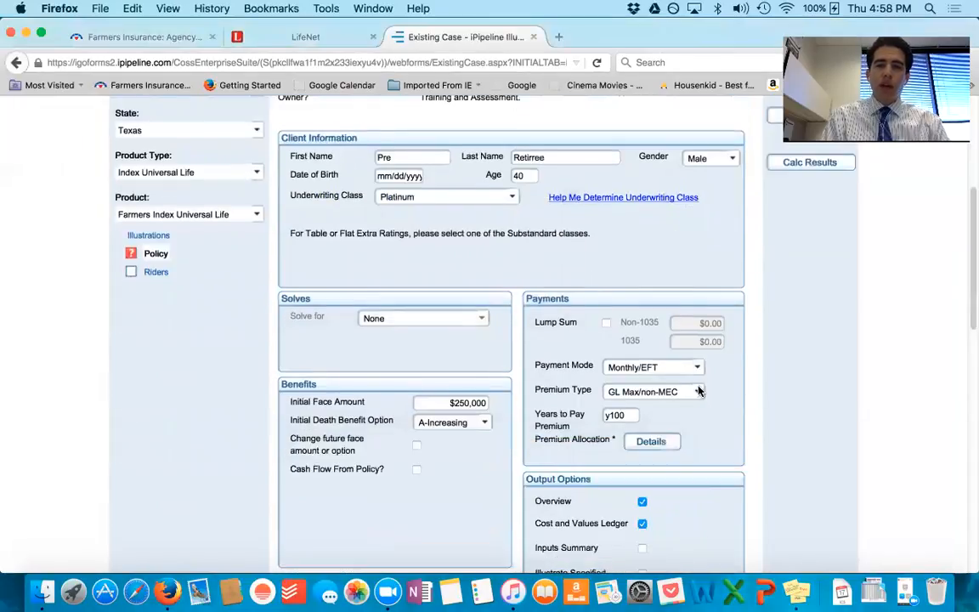
click(695, 394)
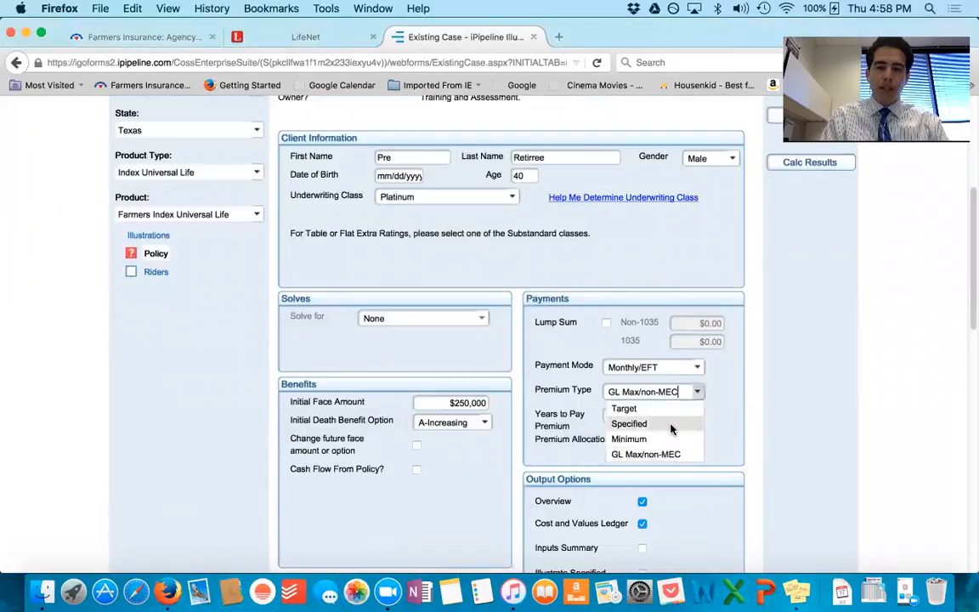
click(671, 425)
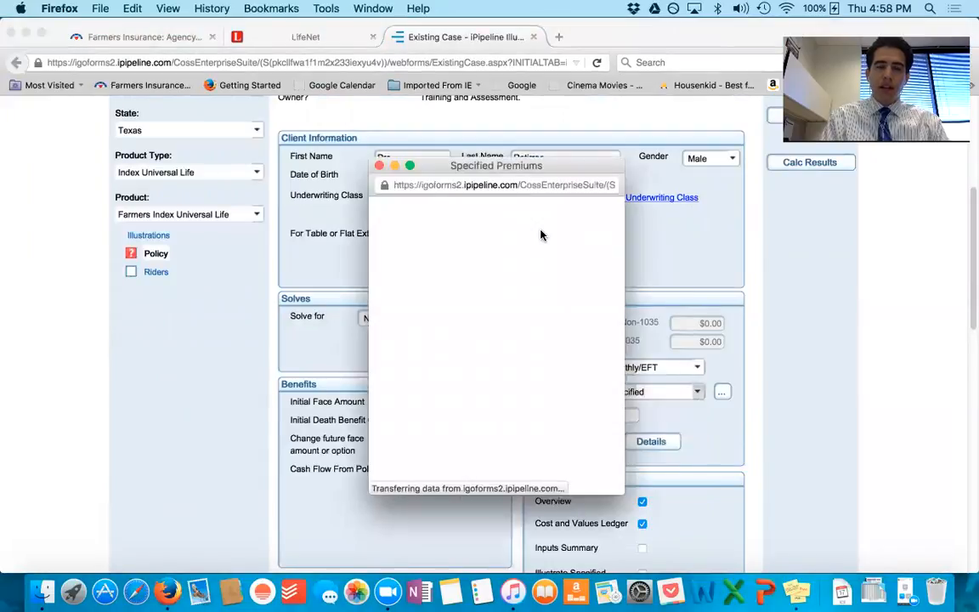
Step: Set the EFT premium to $600 from year 1, duplicated for all years, and confirm the specified premiums
click(525, 228)
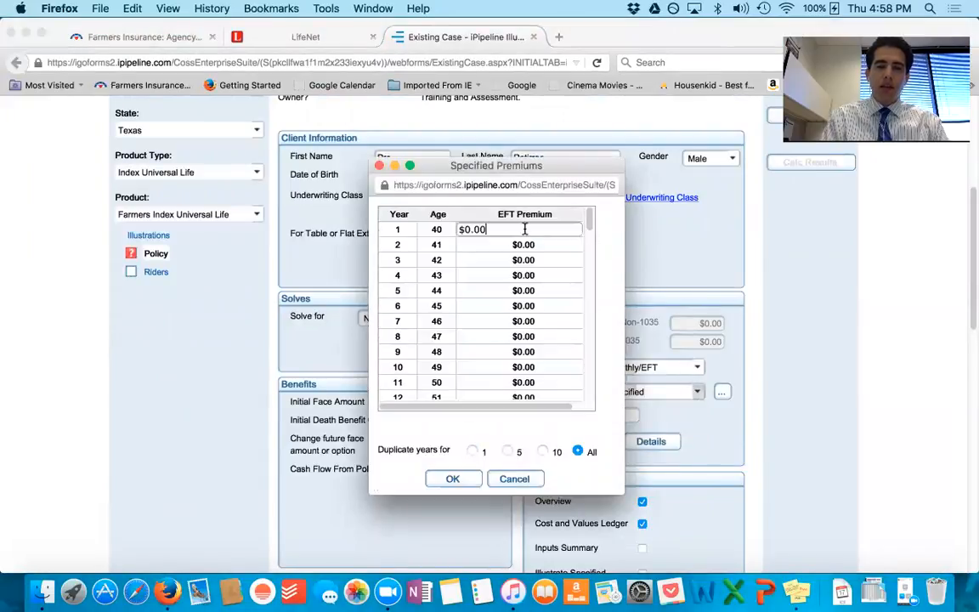
key(BackSpace)
key(BackSpace)
text(60)
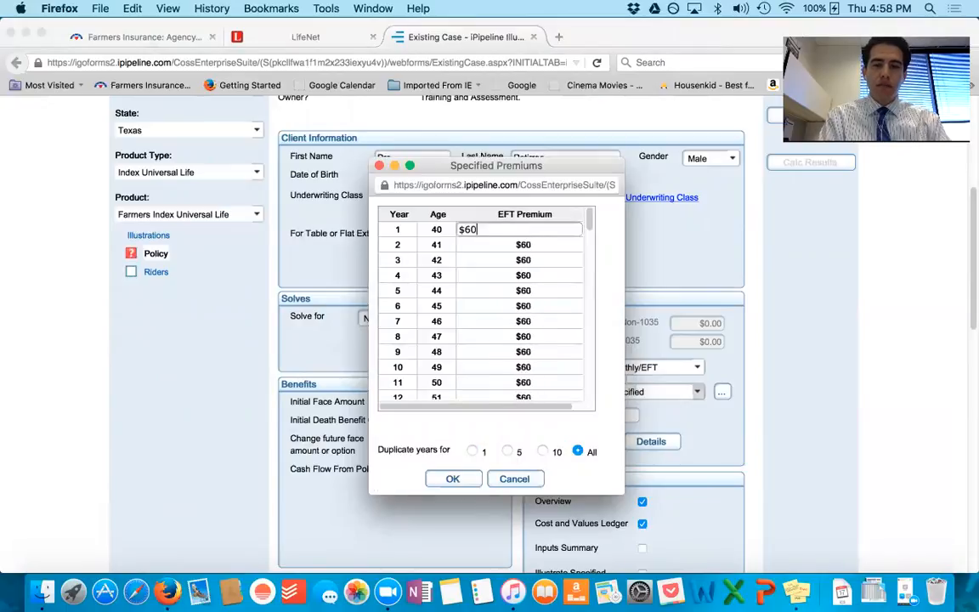
text(0000)
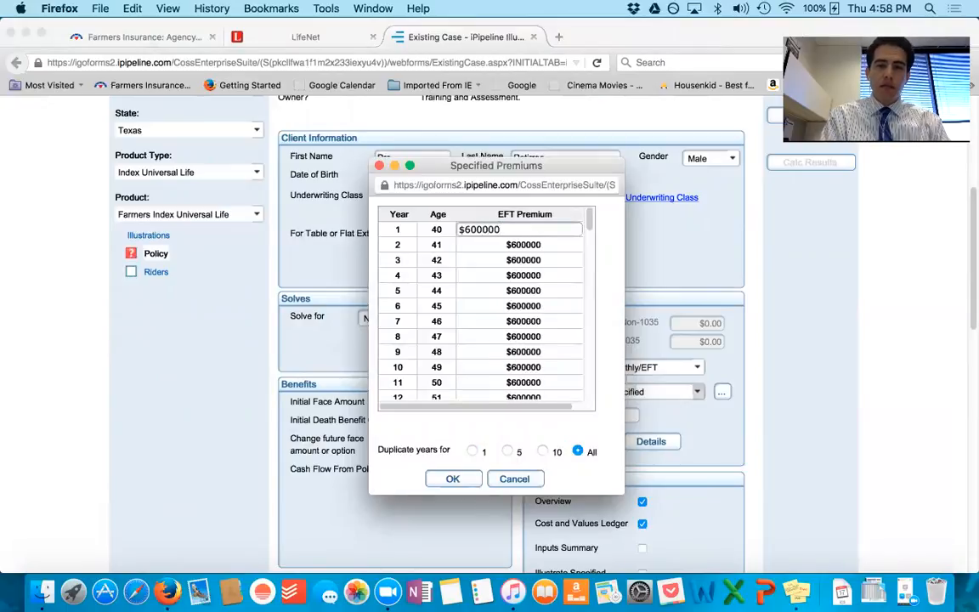
key(BackSpace)
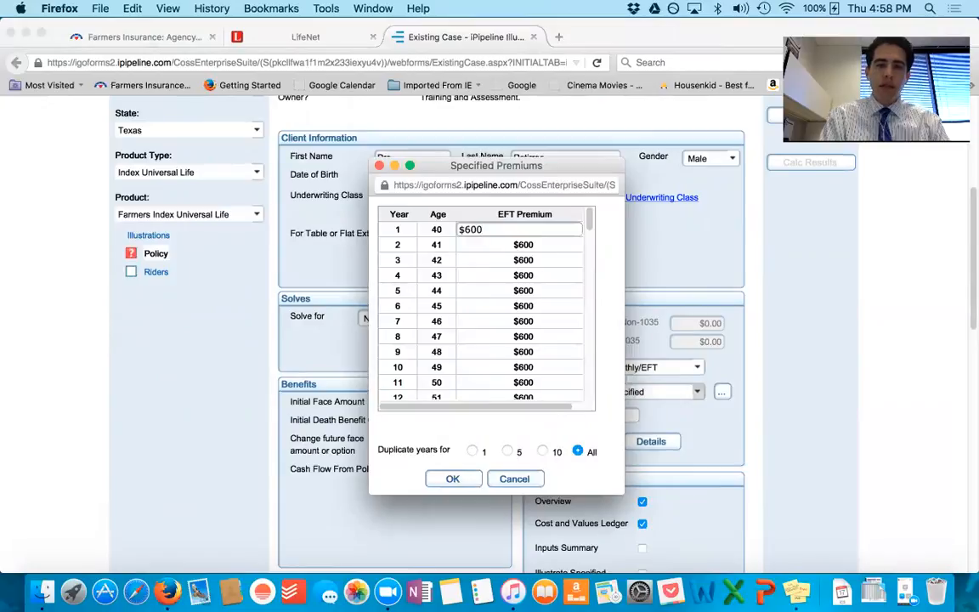
key(Return)
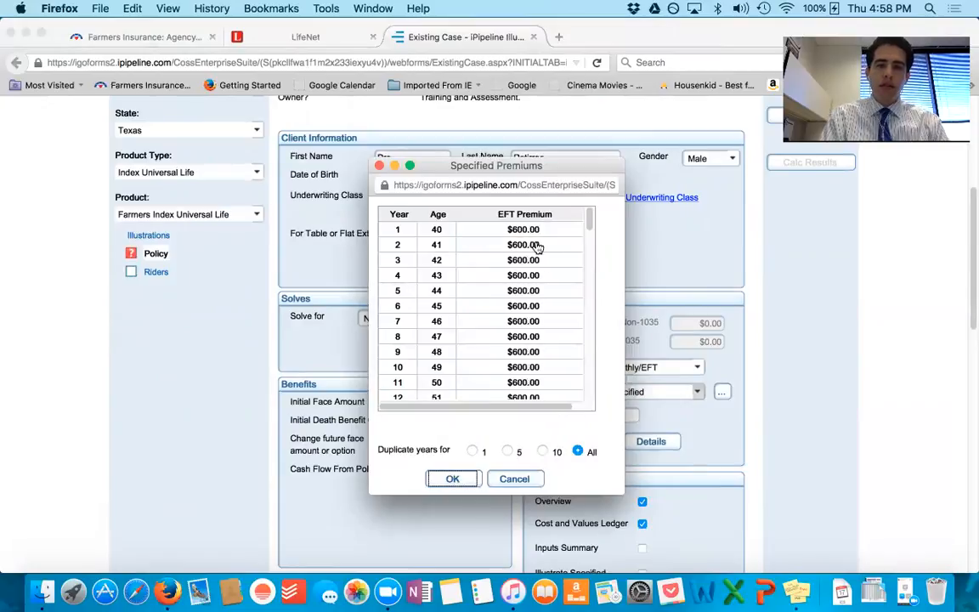
click(454, 478)
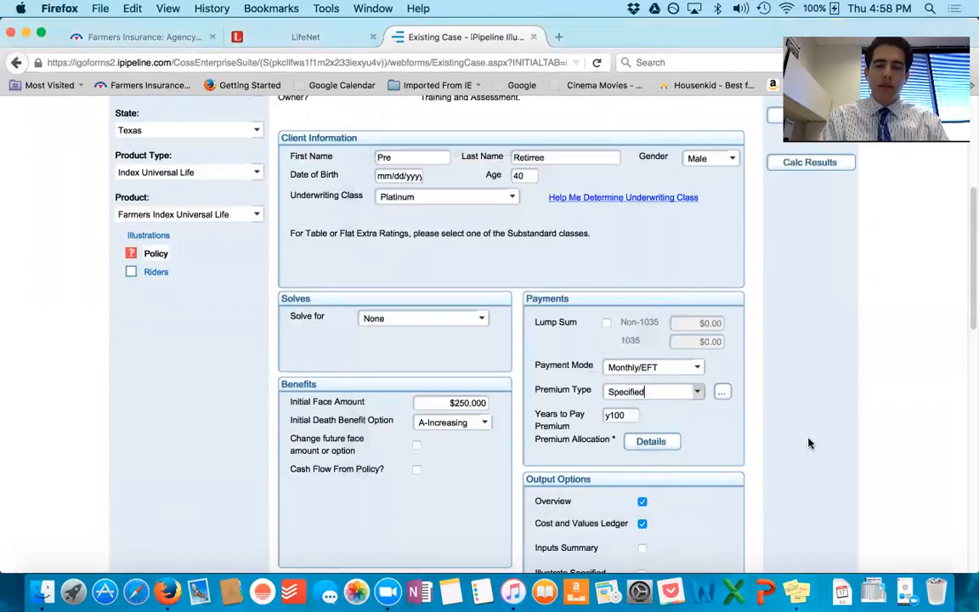
Step: Set Years to Pay Premium to A65 and recalculate the results
scroll(769, 430, down, 2)
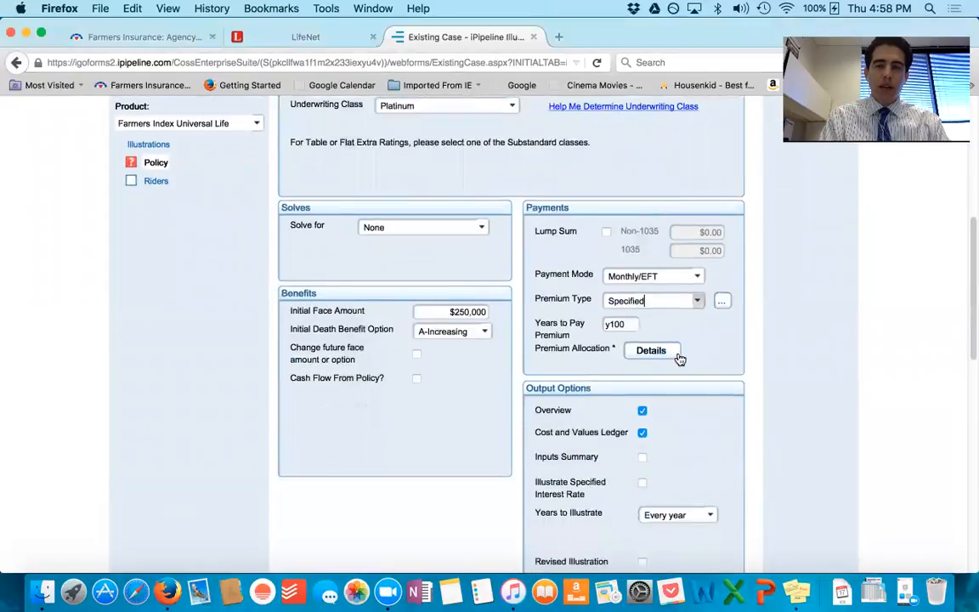
double_click(613, 323)
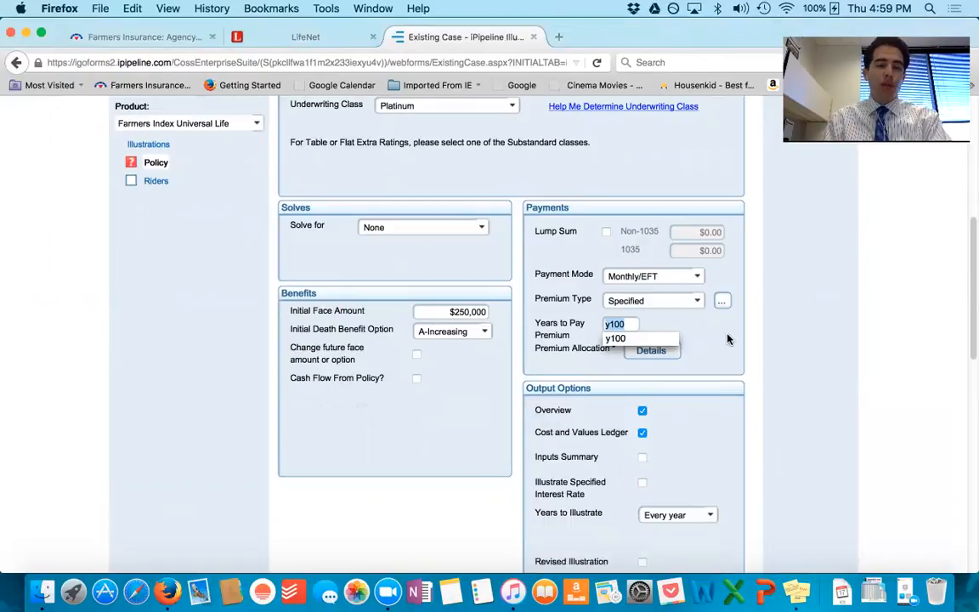
key(BackSpace)
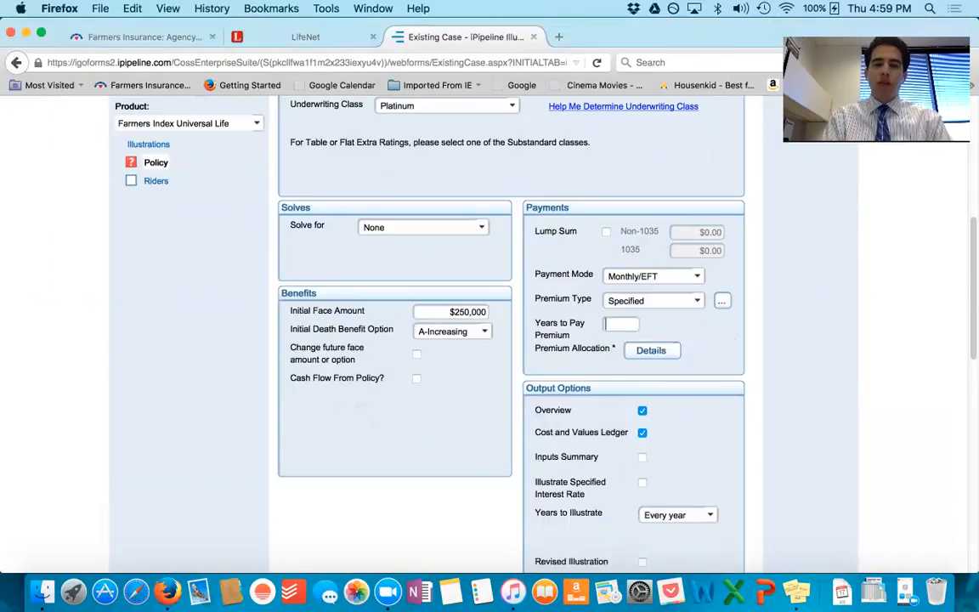
text(y100)
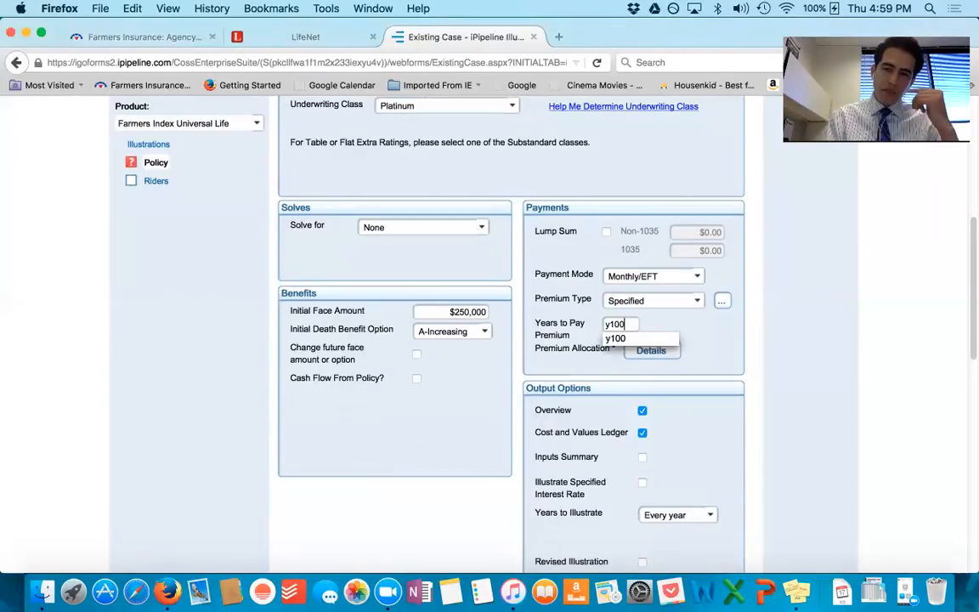
key(BackSpace)
key(BackSpace)
key(BackSpace)
key(BackSpace)
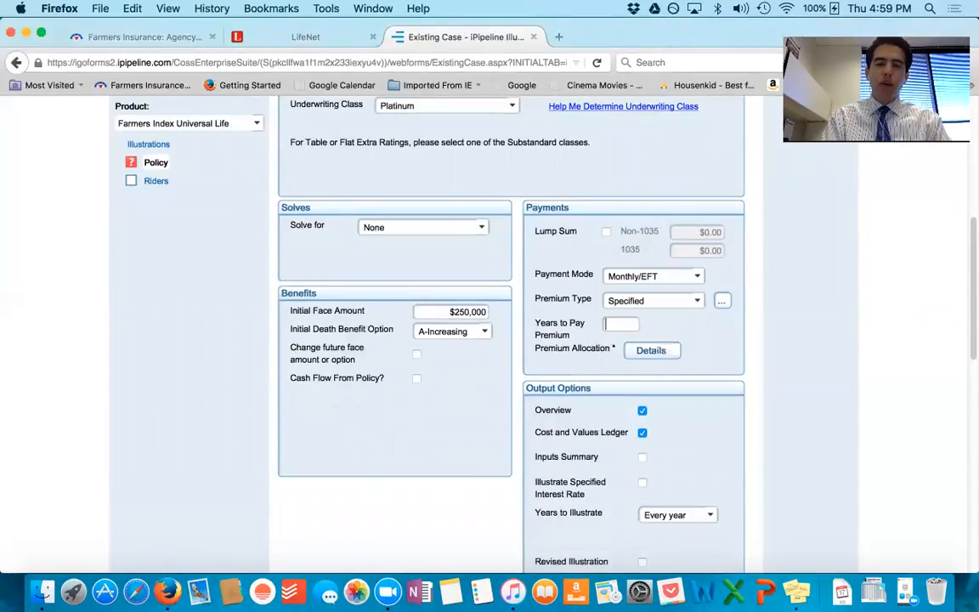
text(A65)
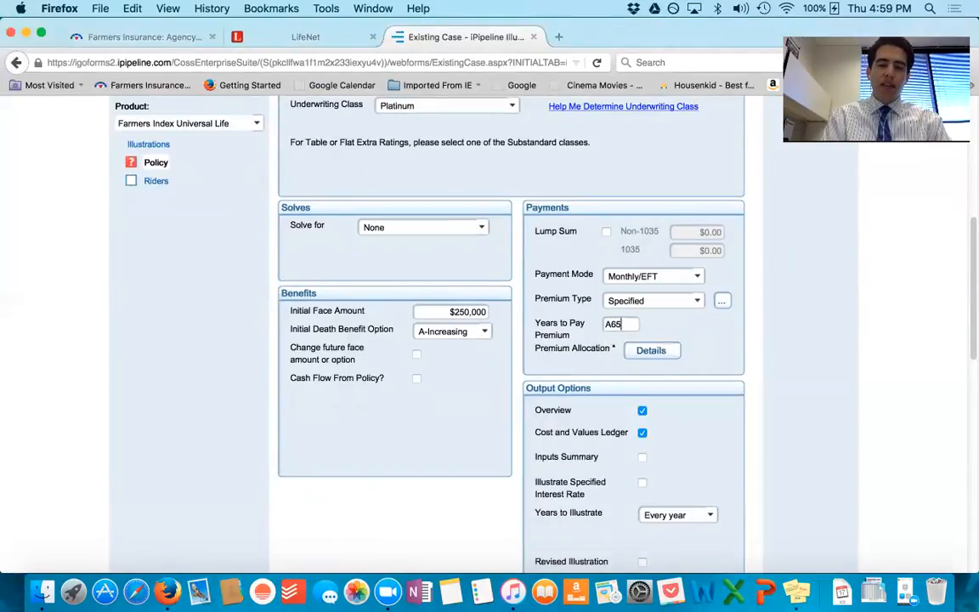
scroll(697, 346, up, 3)
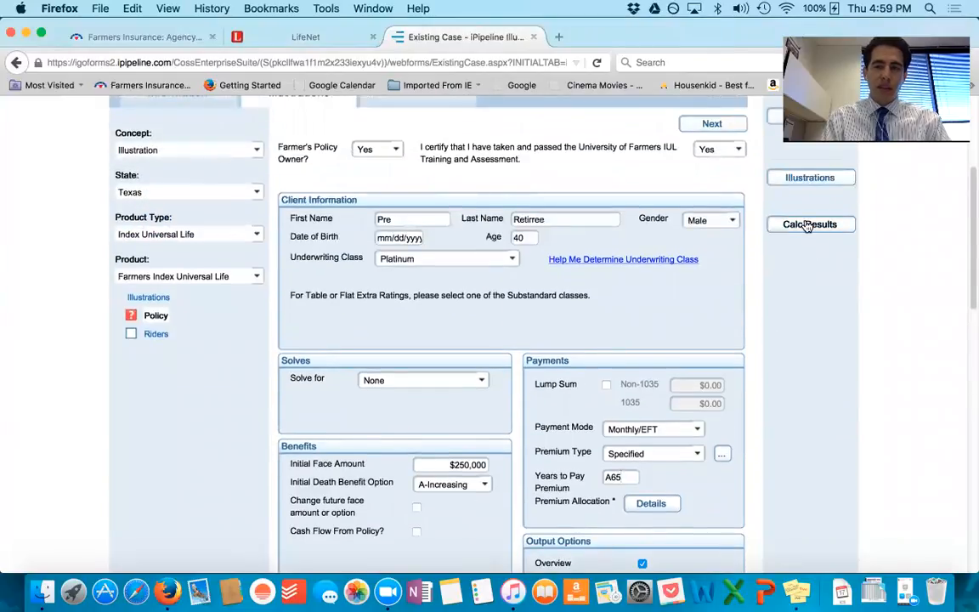
click(808, 225)
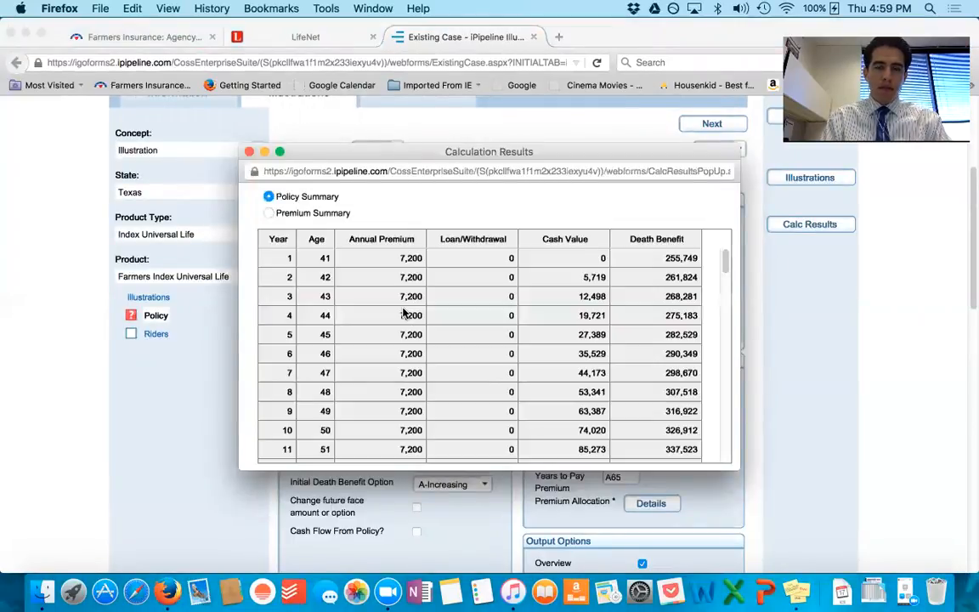
Step: Examine the Policy Summary's annual premiums, cash values and death benefits by age, and mark the cash value at age 65
scroll(419, 351, down, 10)
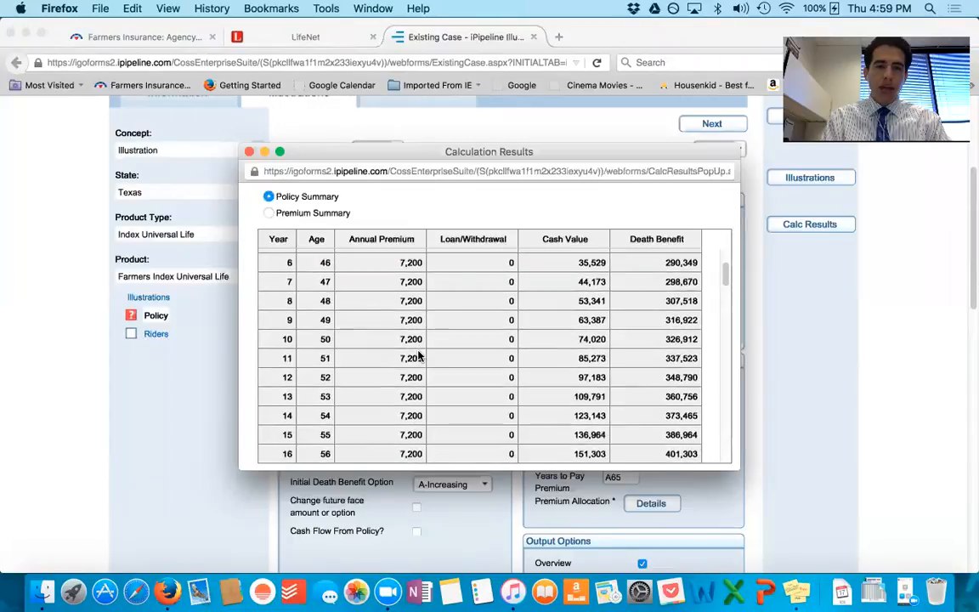
scroll(419, 348, down, 2)
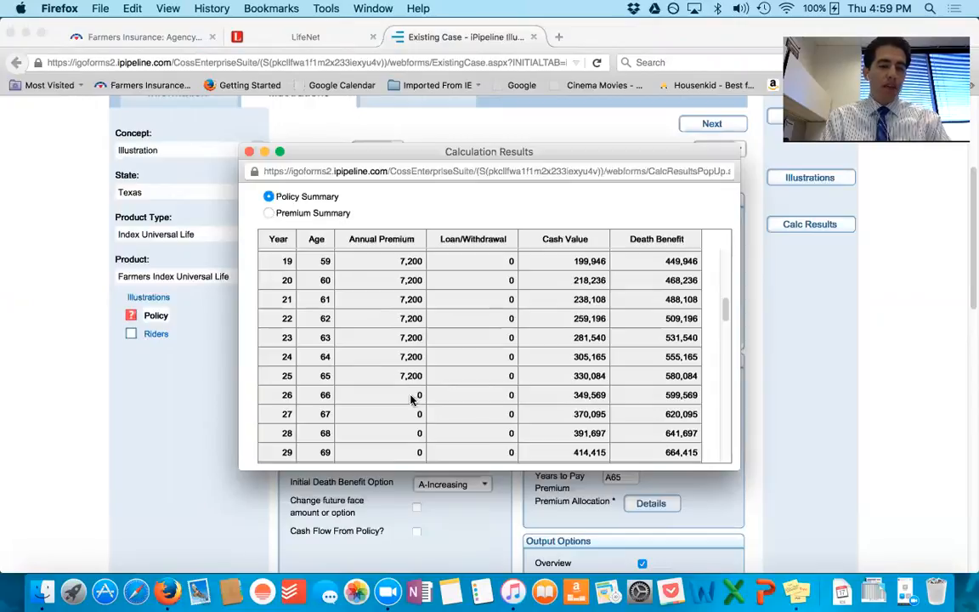
scroll(416, 400, down, 10)
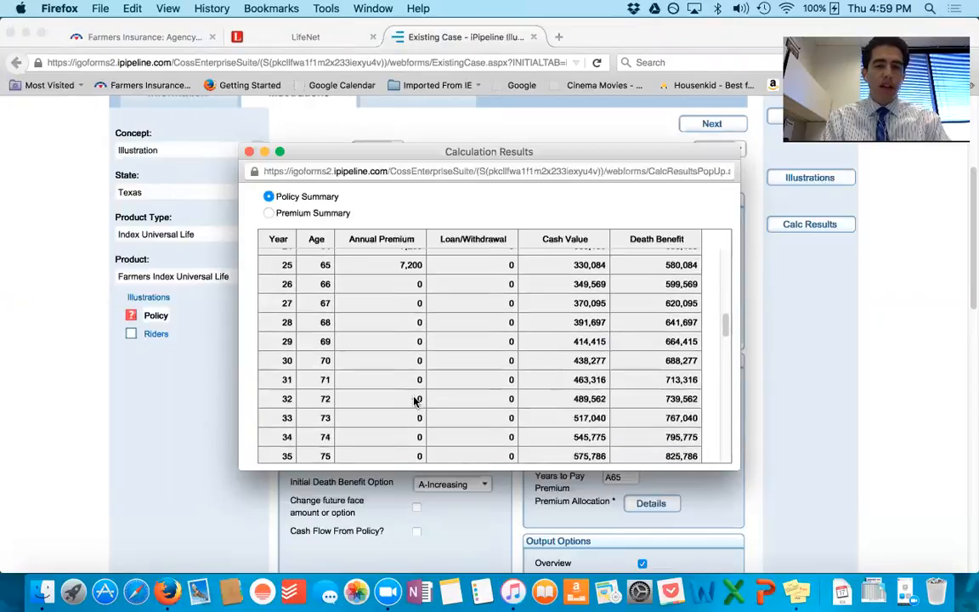
scroll(416, 401, down, 16)
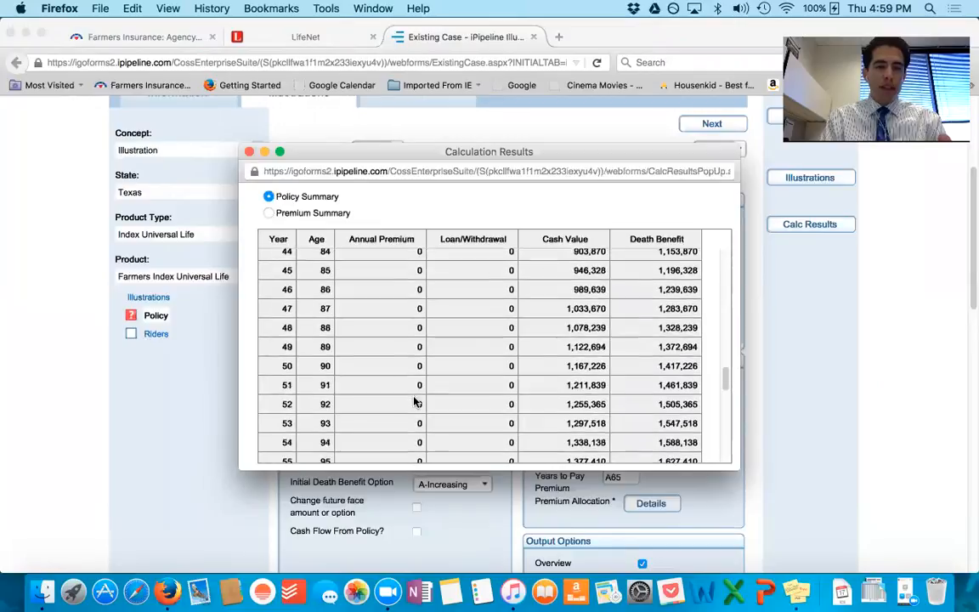
scroll(416, 400, down, 4)
scroll(415, 401, up, 18)
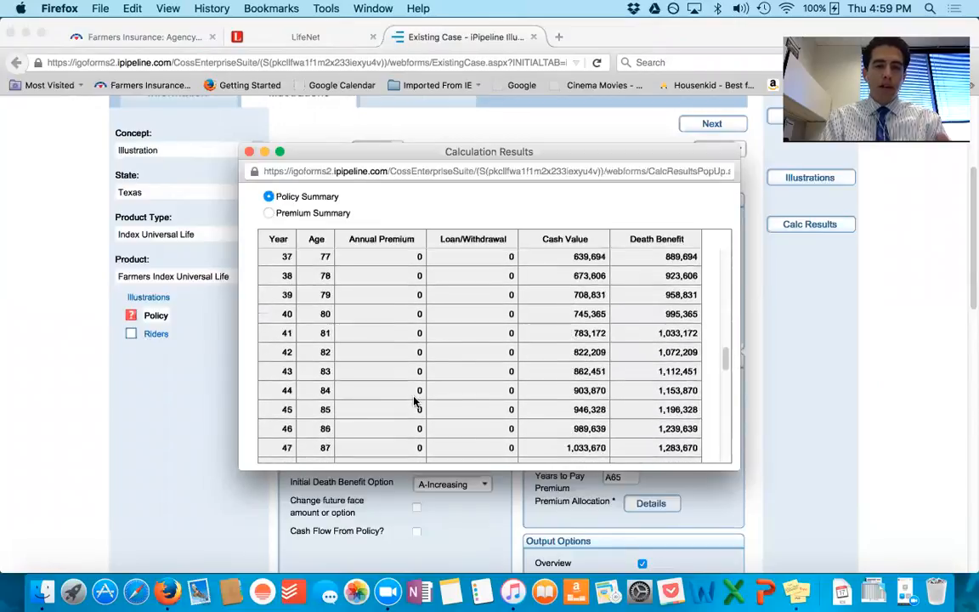
scroll(416, 401, up, 10)
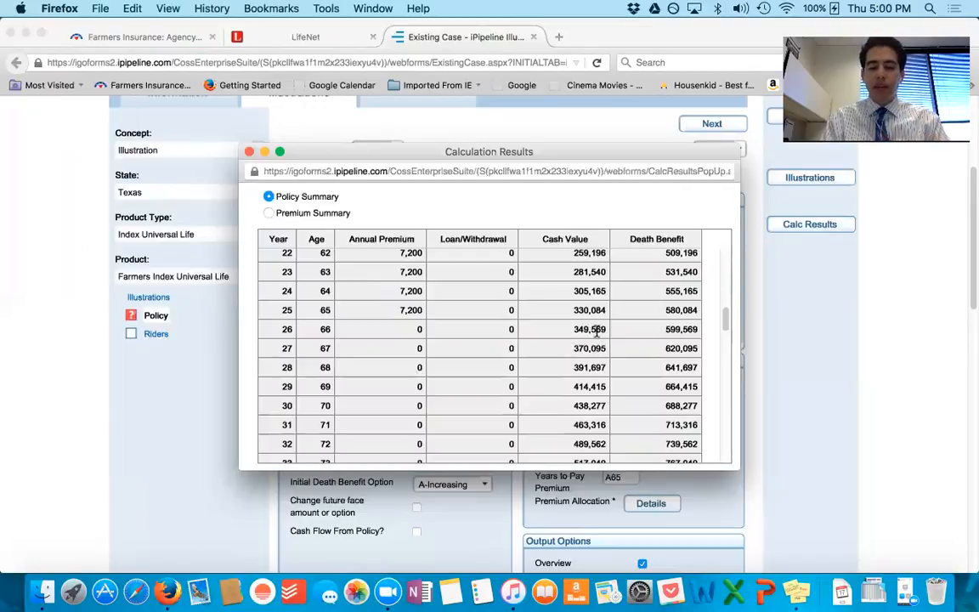
scroll(665, 316, up, 5)
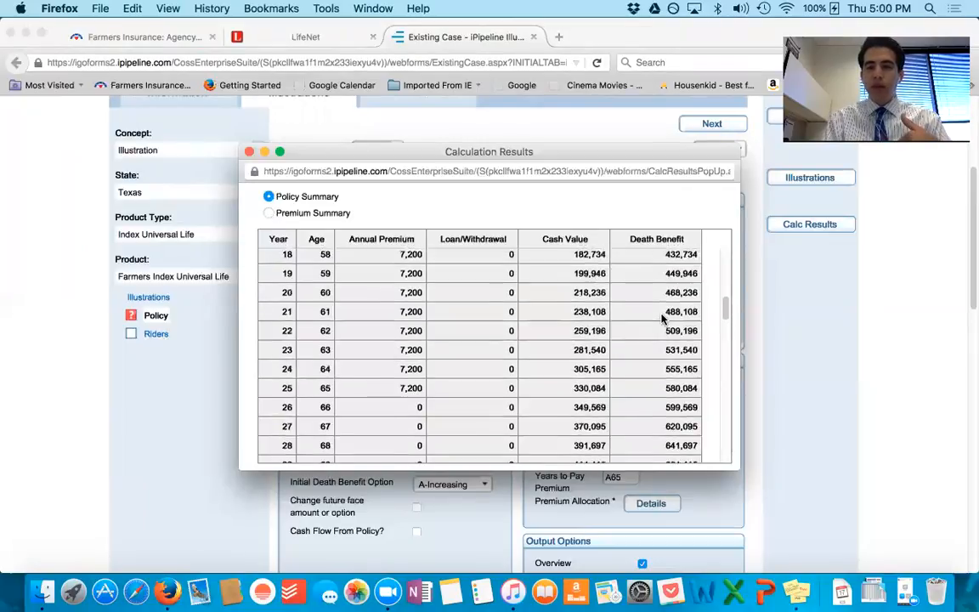
scroll(663, 317, up, 8)
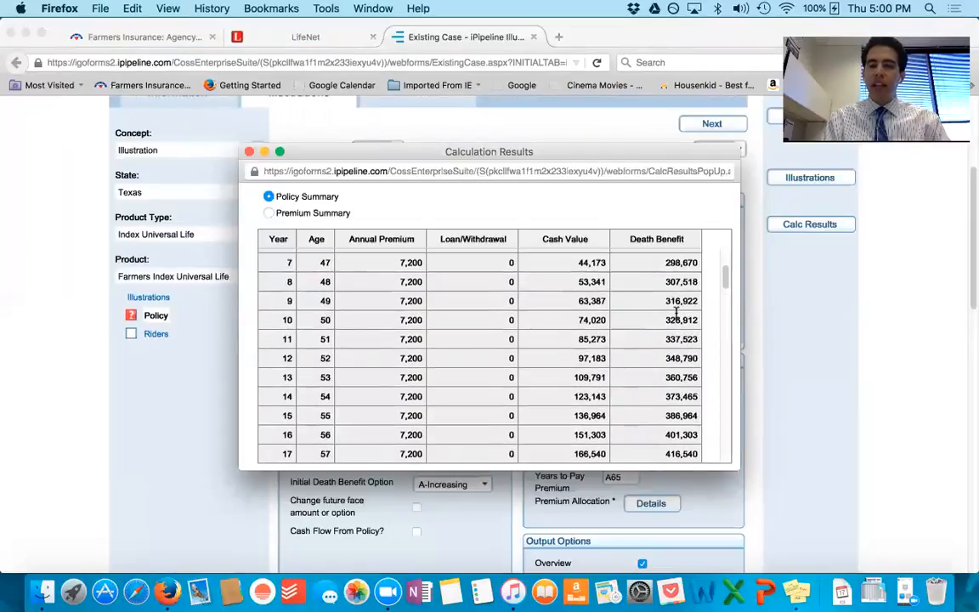
scroll(682, 365, down, 8)
scroll(679, 364, down, 7)
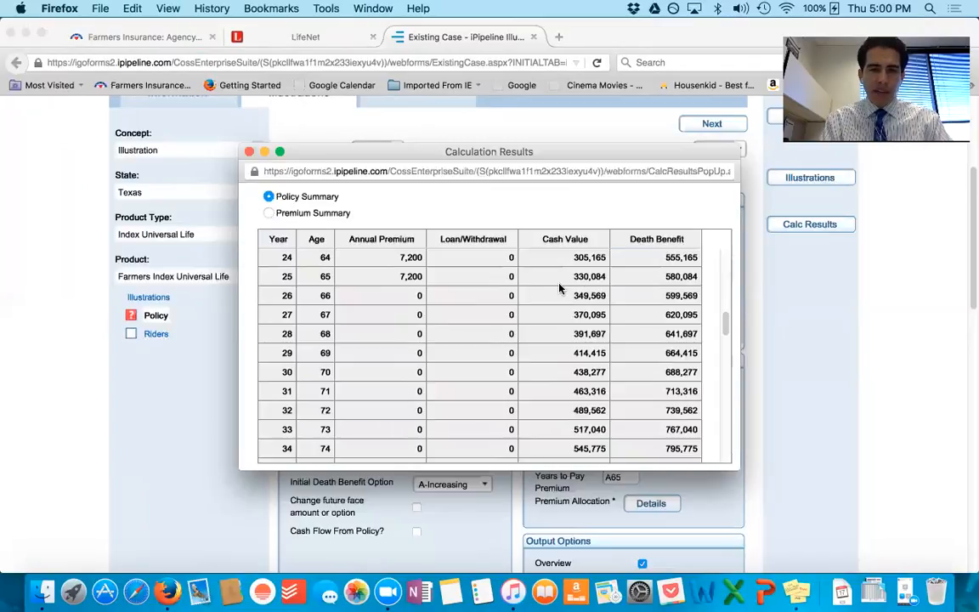
click(589, 278)
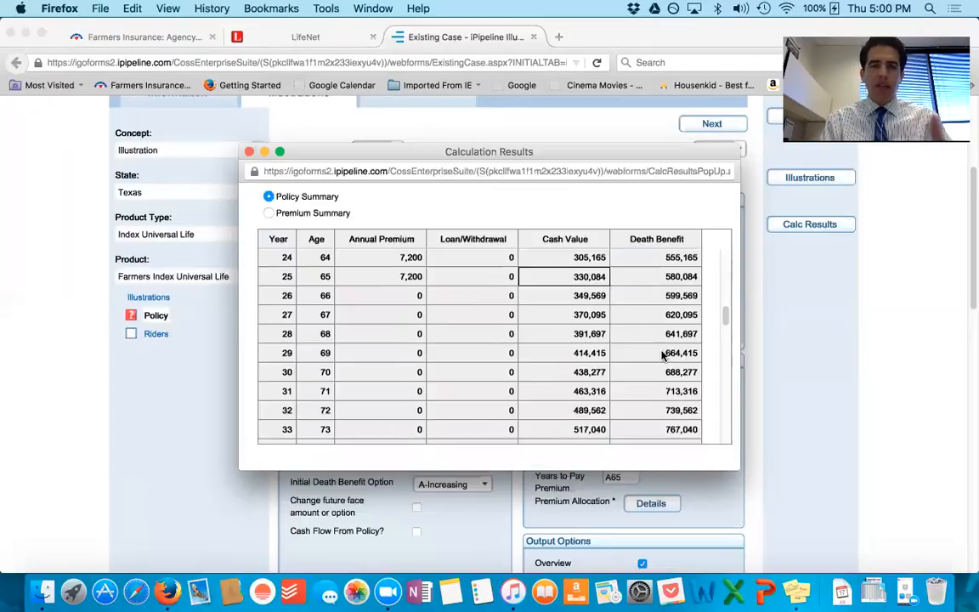
Step: Switch to Stickies and add the planned withdrawals to the policy note as "60000 for 10"
click(795, 590)
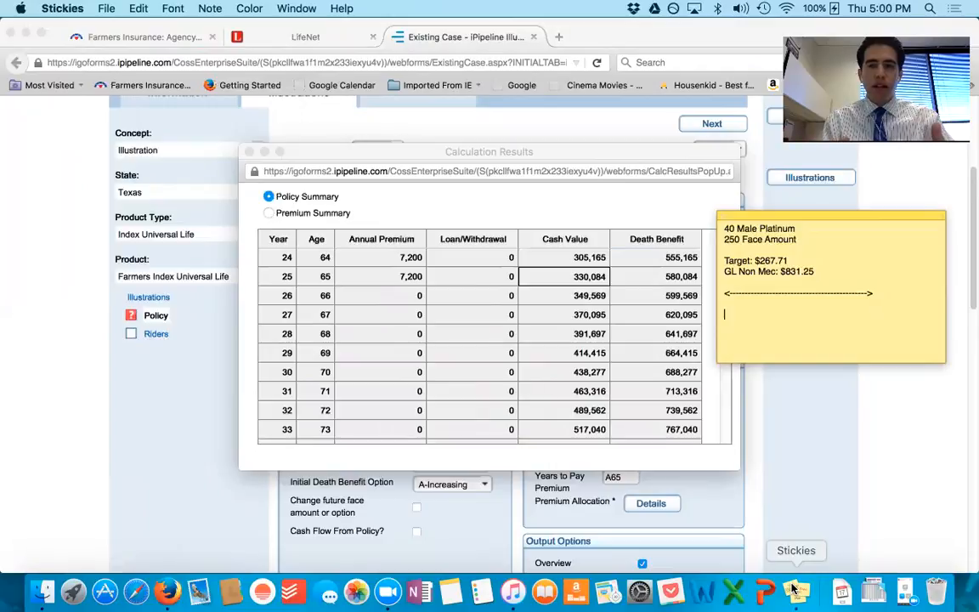
text(60000 for )
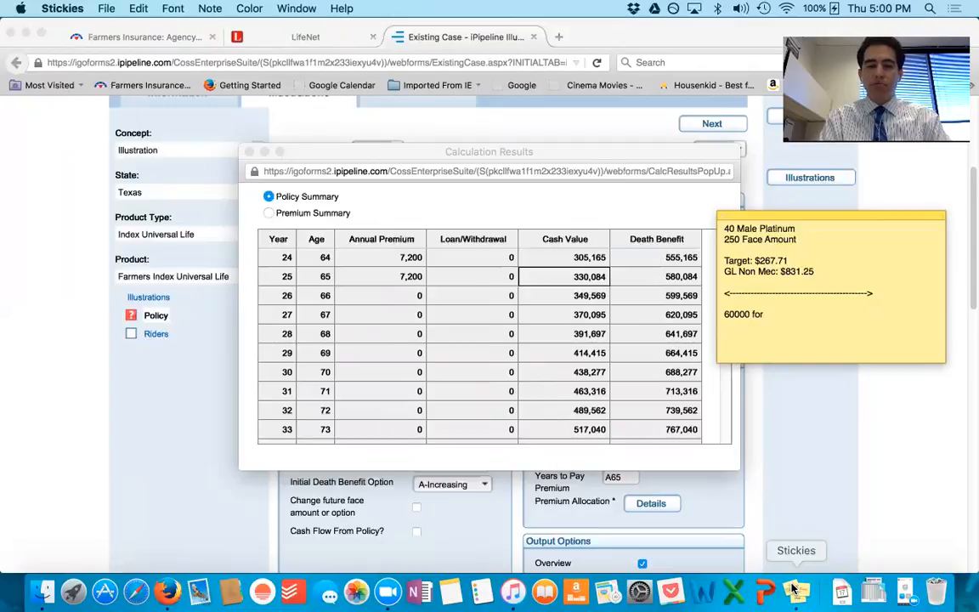
text(10)
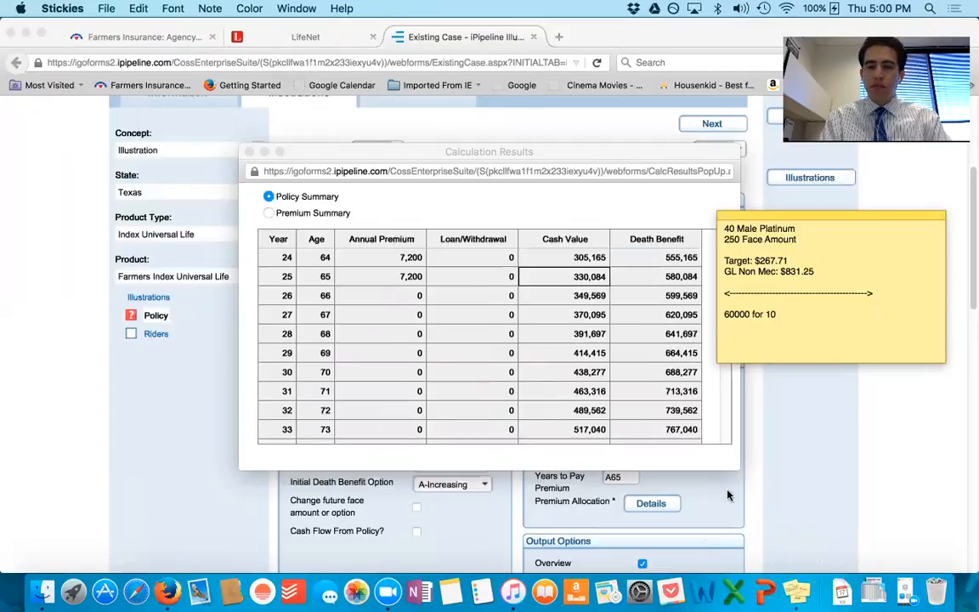
Step: Close the calculation results and change the future death benefit option to B-Level from age 65 through all remaining years
click(249, 152)
click(563, 320)
scroll(562, 320, down, 3)
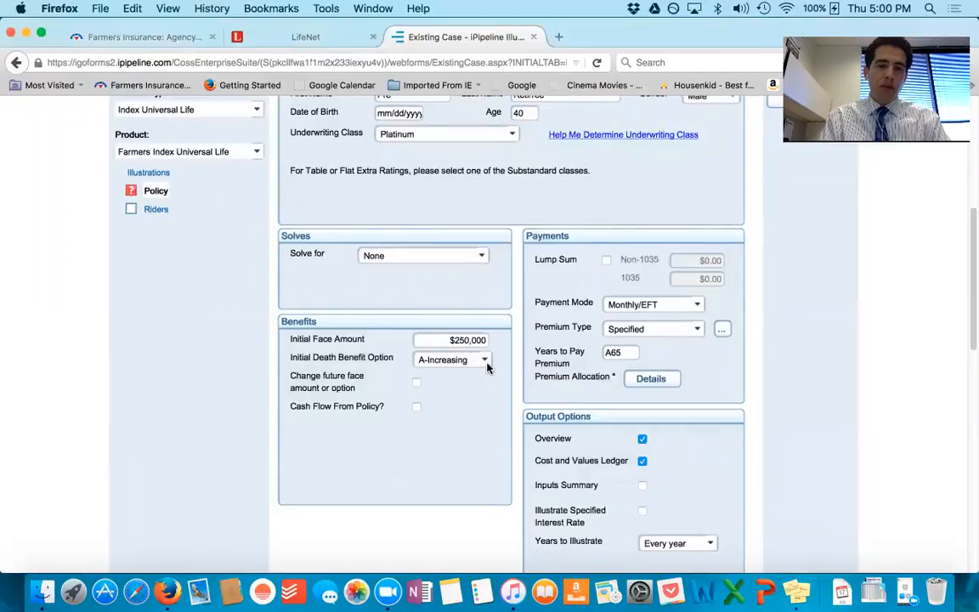
click(417, 385)
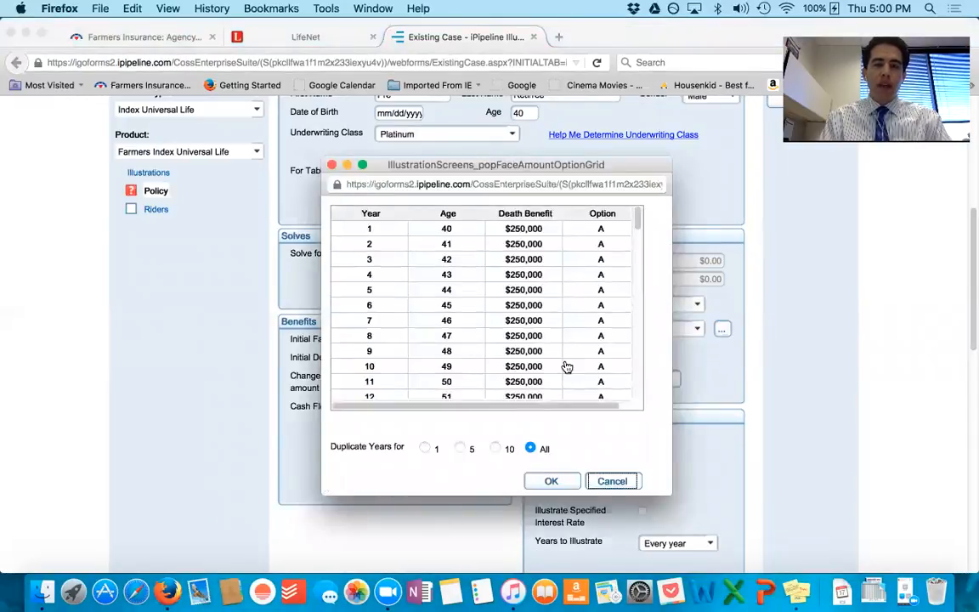
scroll(567, 366, down, 6)
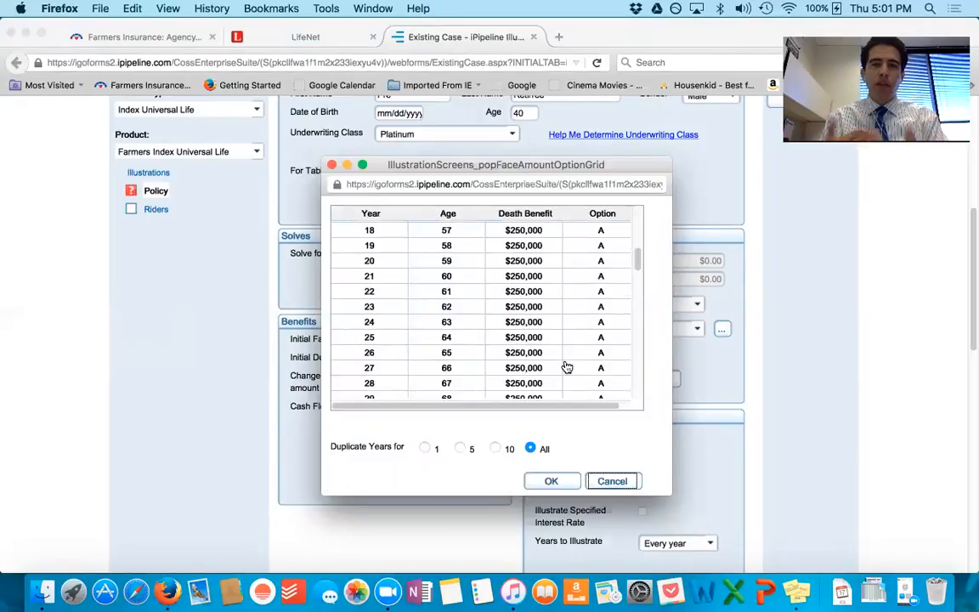
scroll(566, 366, down, 4)
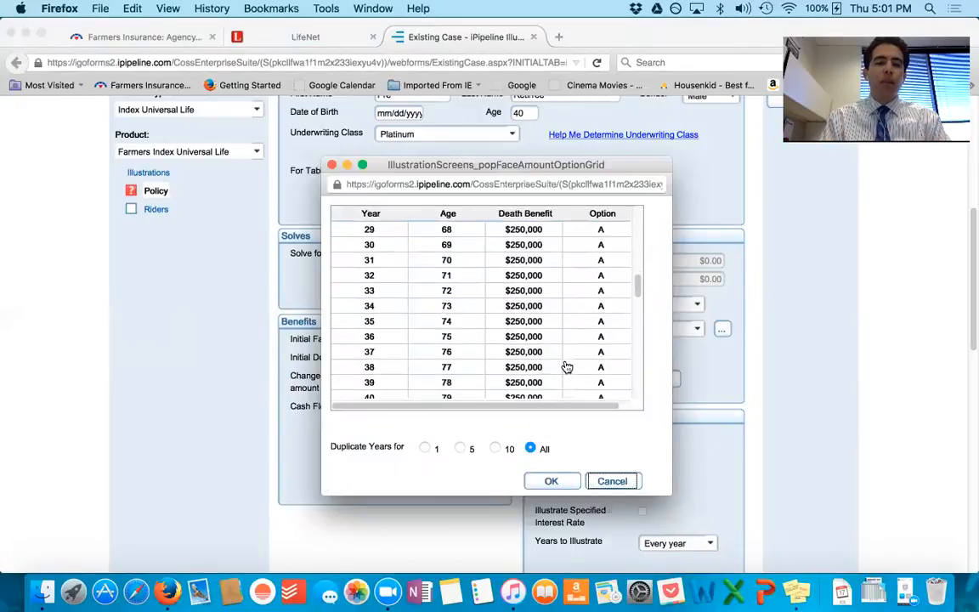
scroll(567, 366, up, 1)
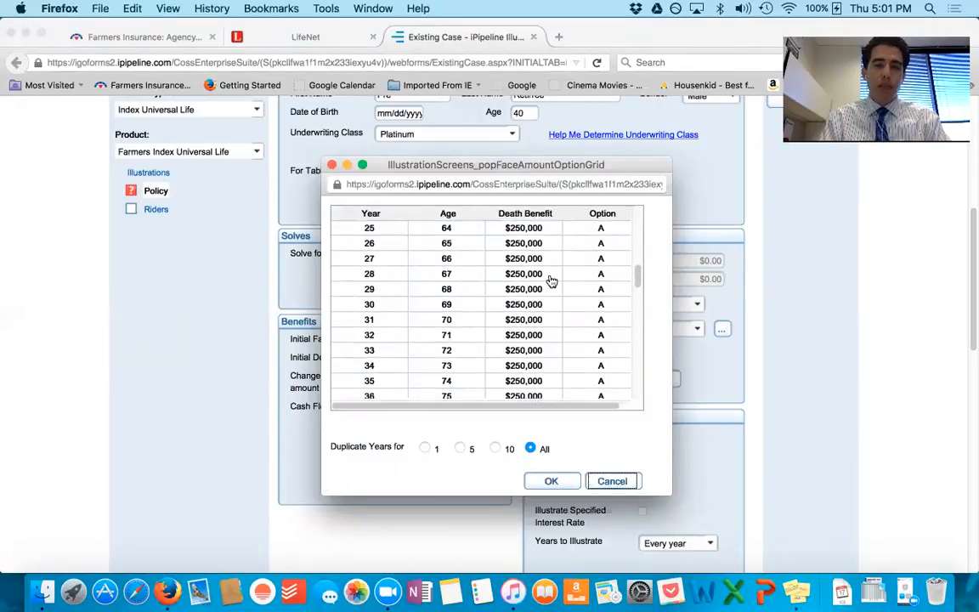
click(603, 245)
click(623, 245)
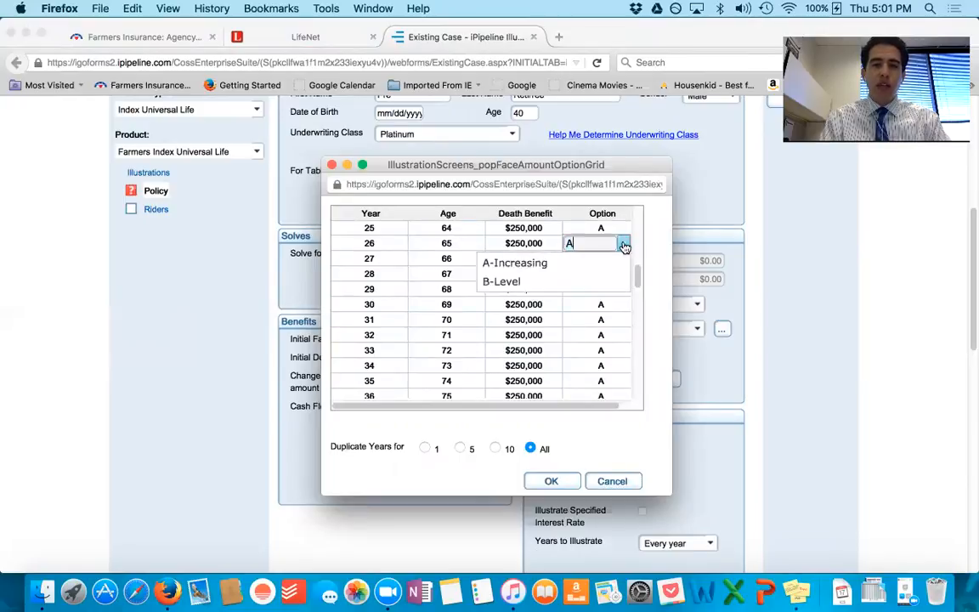
click(586, 280)
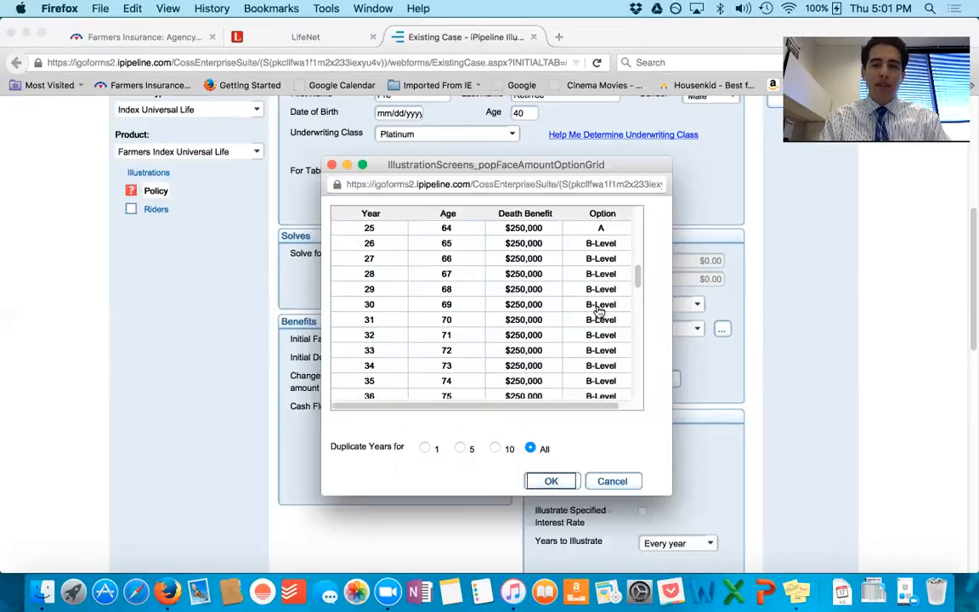
scroll(605, 325, down, 5)
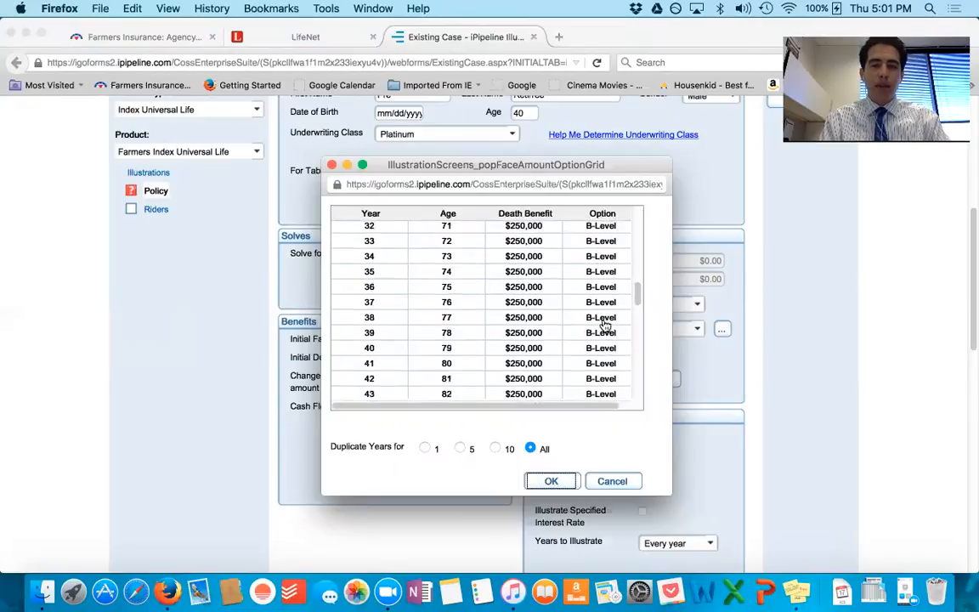
click(552, 481)
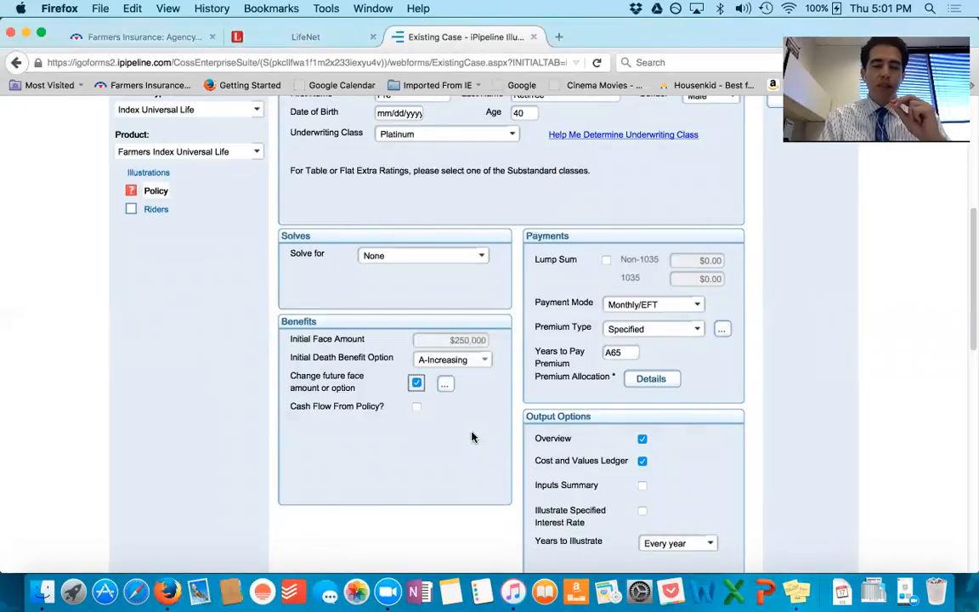
Step: Enable cash flow from the policy and enter $60,000 withdrawals from age 65, duplicated for all years
click(416, 408)
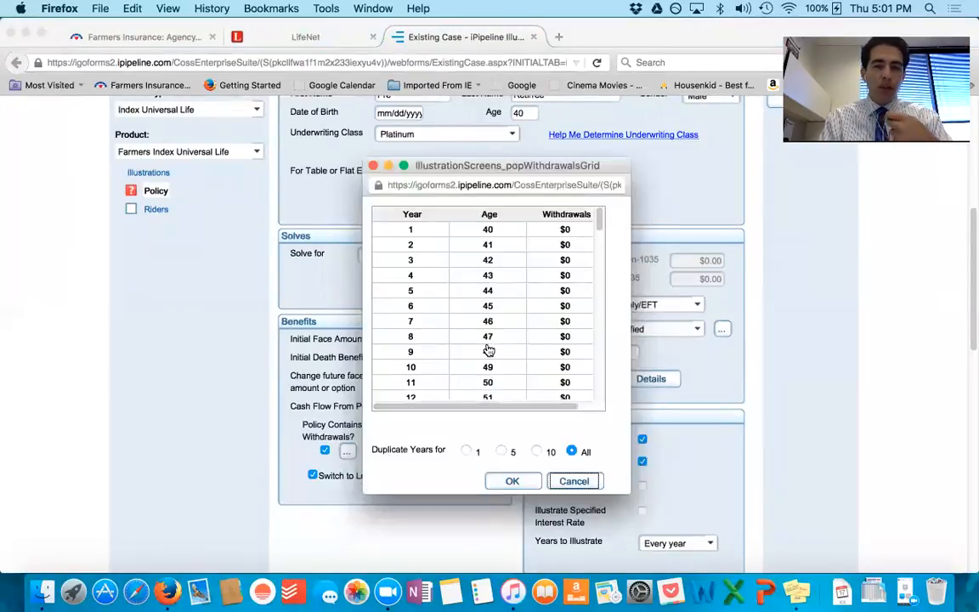
scroll(489, 350, down, 3)
scroll(488, 349, down, 12)
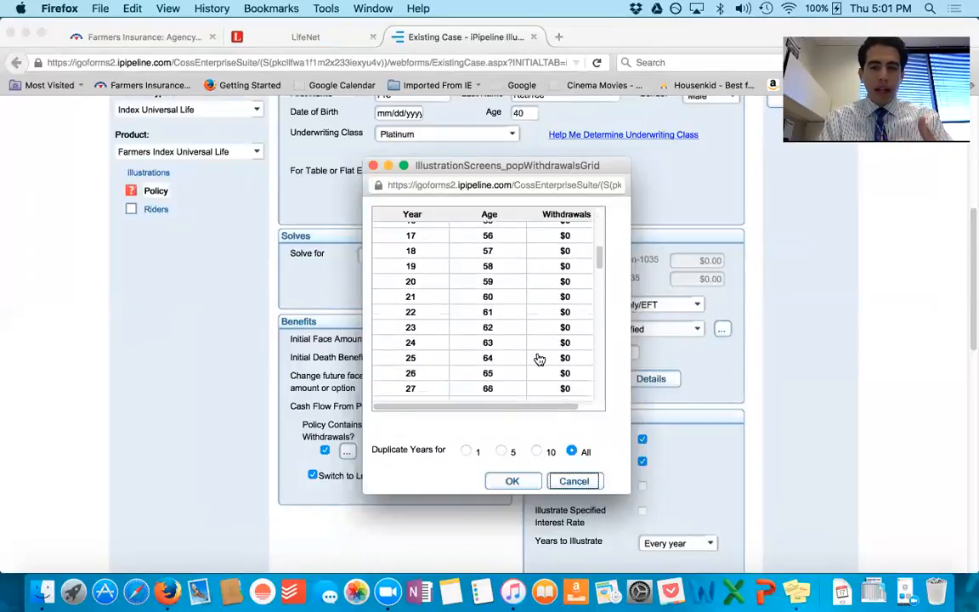
scroll(561, 358, down, 1)
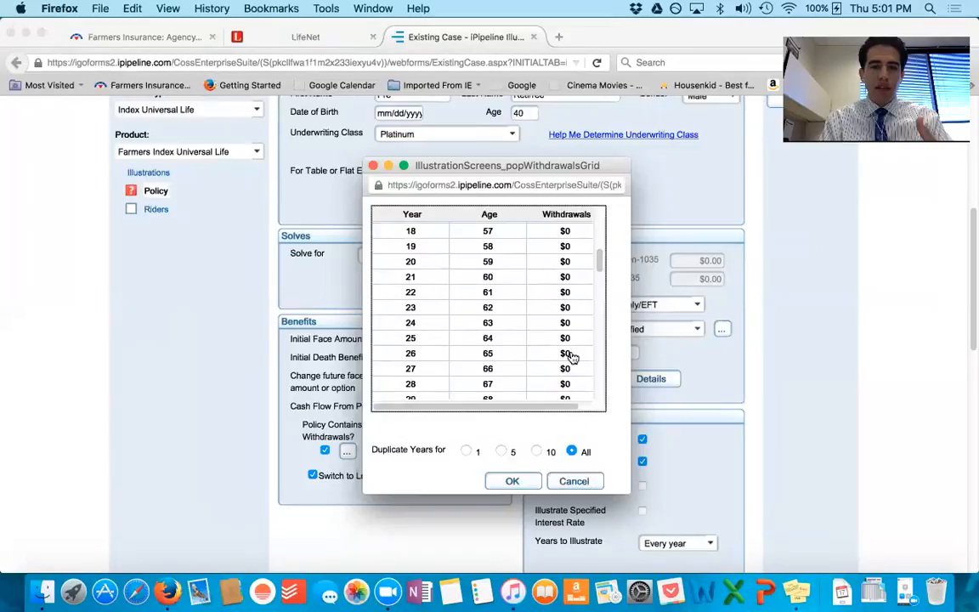
click(572, 356)
key(BackSpace)
text(60000)
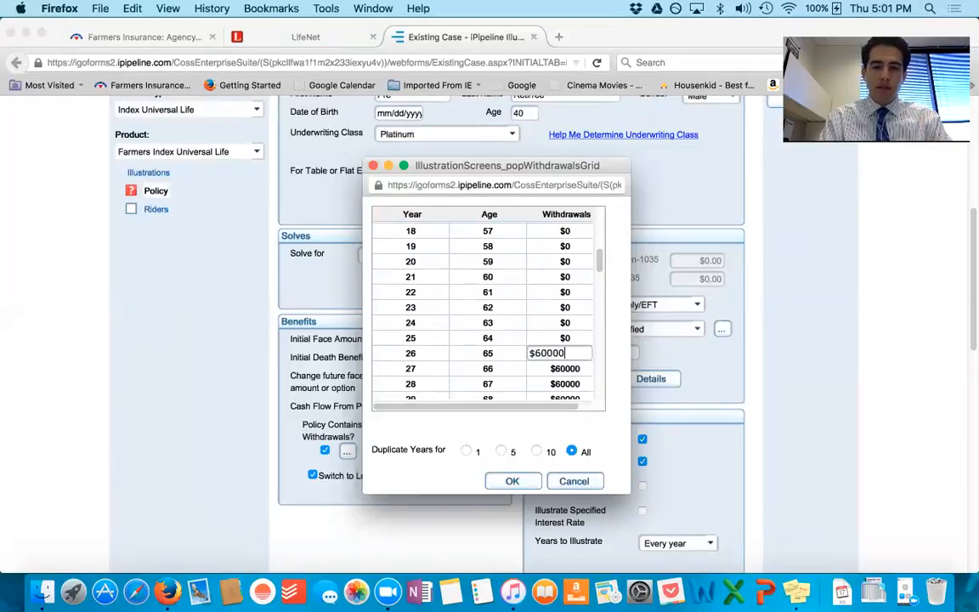
Step: Set the withdrawal duplication to 10 years, enter $0 withdrawals from age 76, and confirm the schedule
click(536, 455)
scroll(566, 351, down, 6)
scroll(566, 351, up, 6)
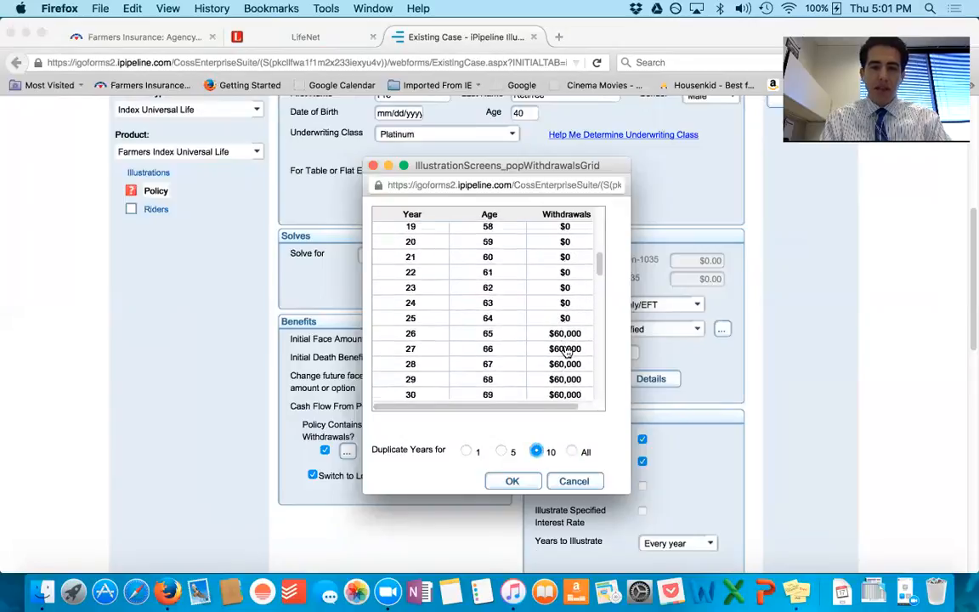
scroll(567, 354, down, 2)
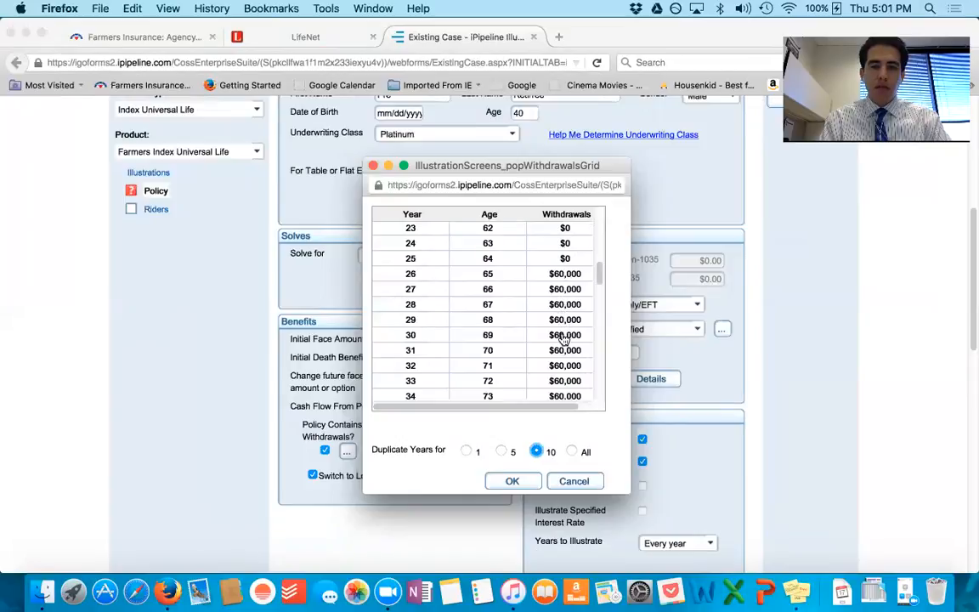
scroll(566, 372, down, 3)
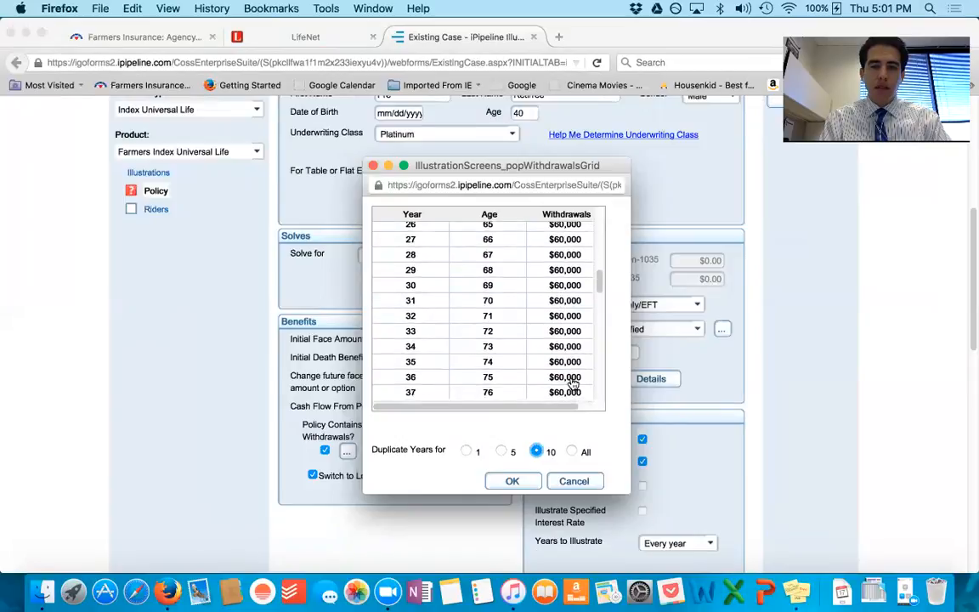
click(566, 379)
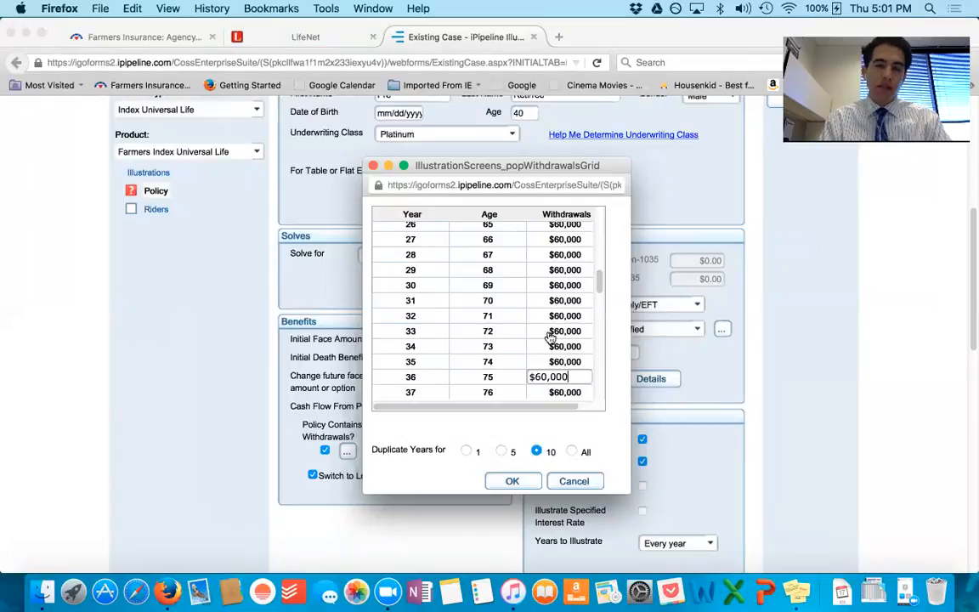
scroll(566, 348, down, 5)
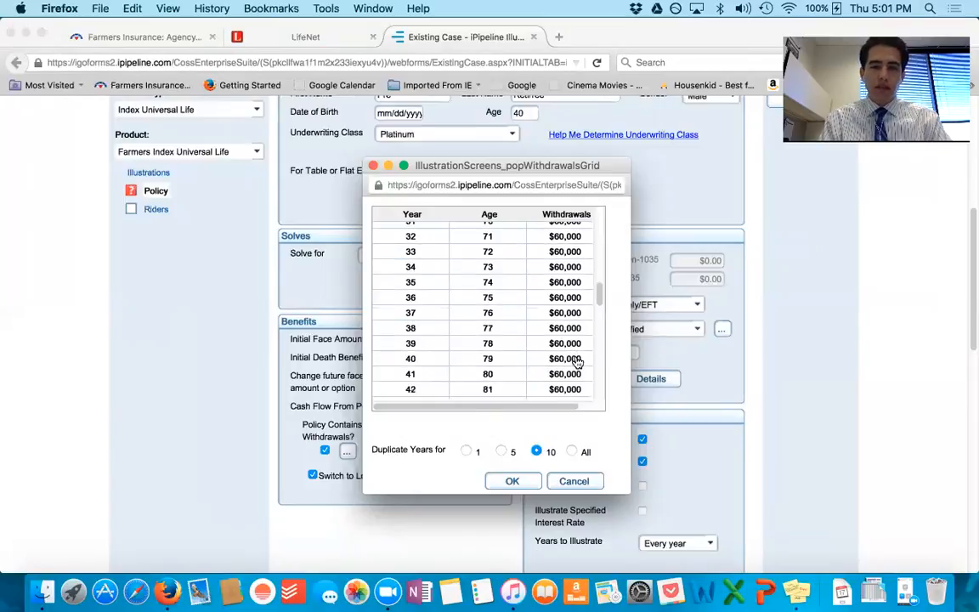
click(552, 315)
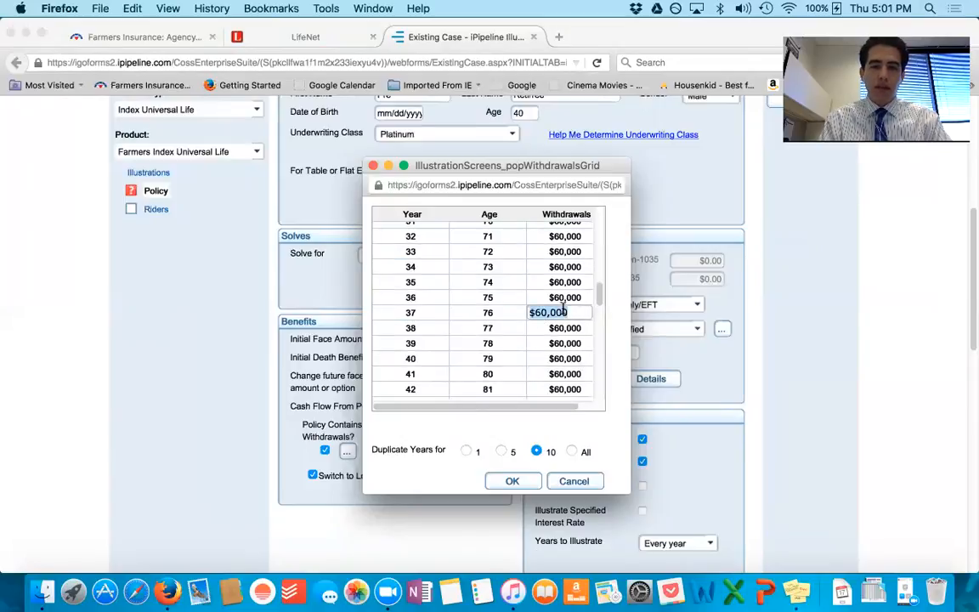
key(BackSpace)
text(0)
key(Return)
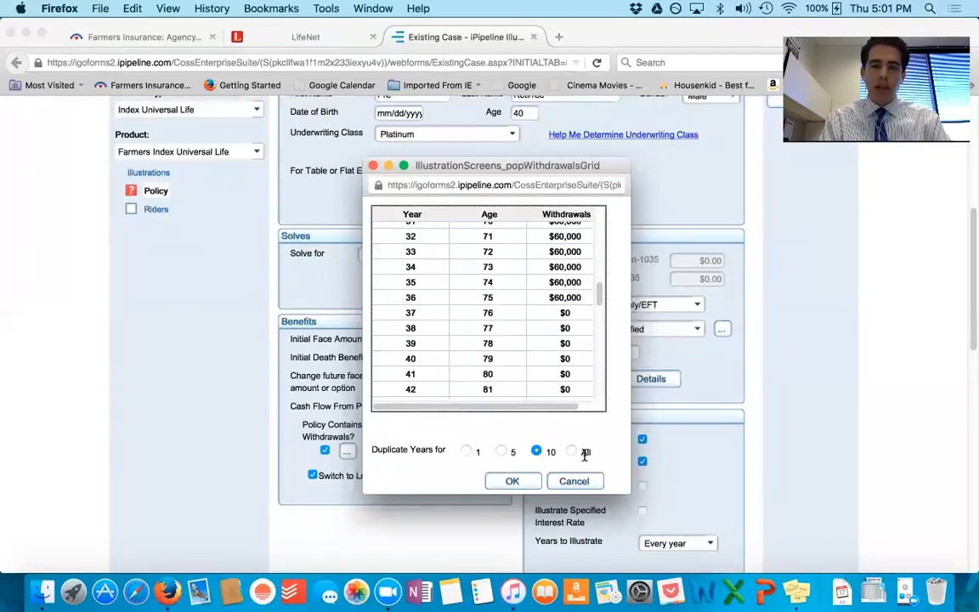
click(516, 482)
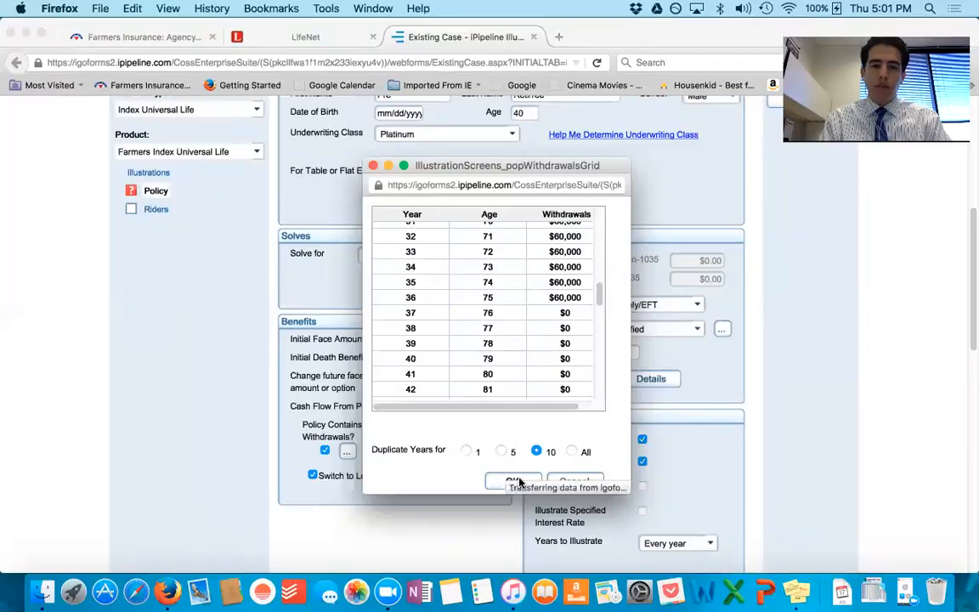
Step: Recalculate the results and examine the Policy Summary's withdrawals, cash values and death benefits by age, especially after 65
scroll(693, 323, up, 3)
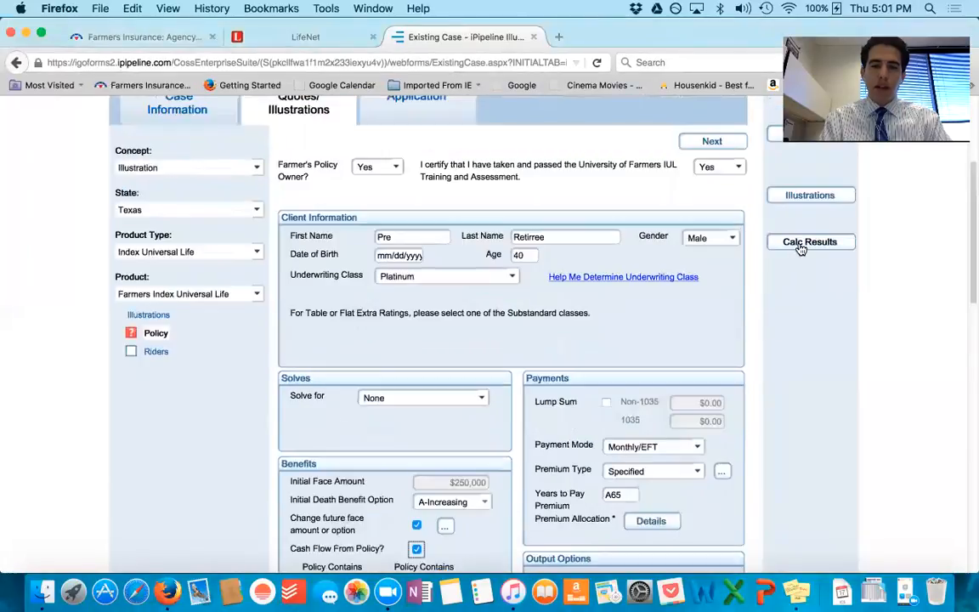
click(798, 247)
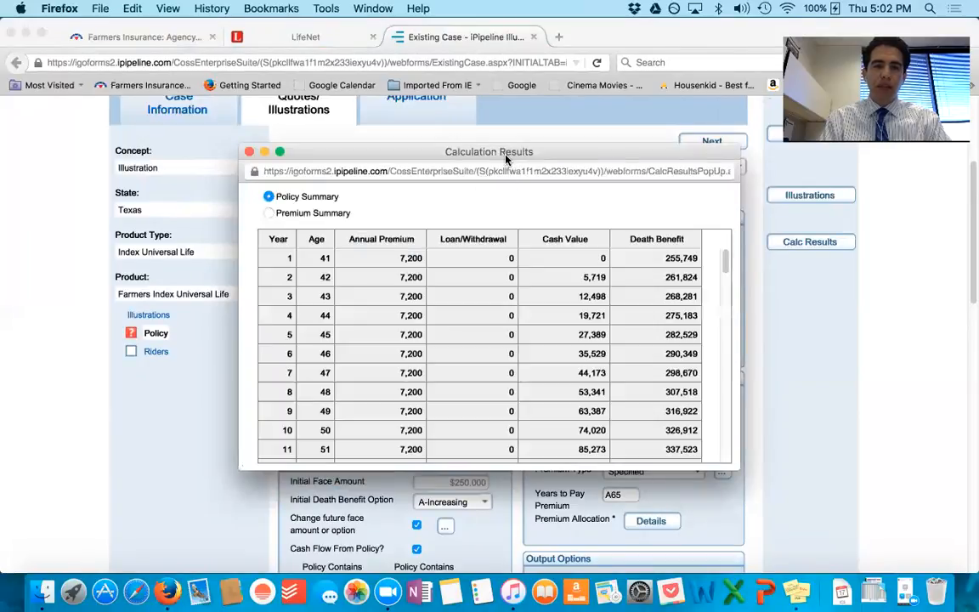
drag(494, 158, 351, 104)
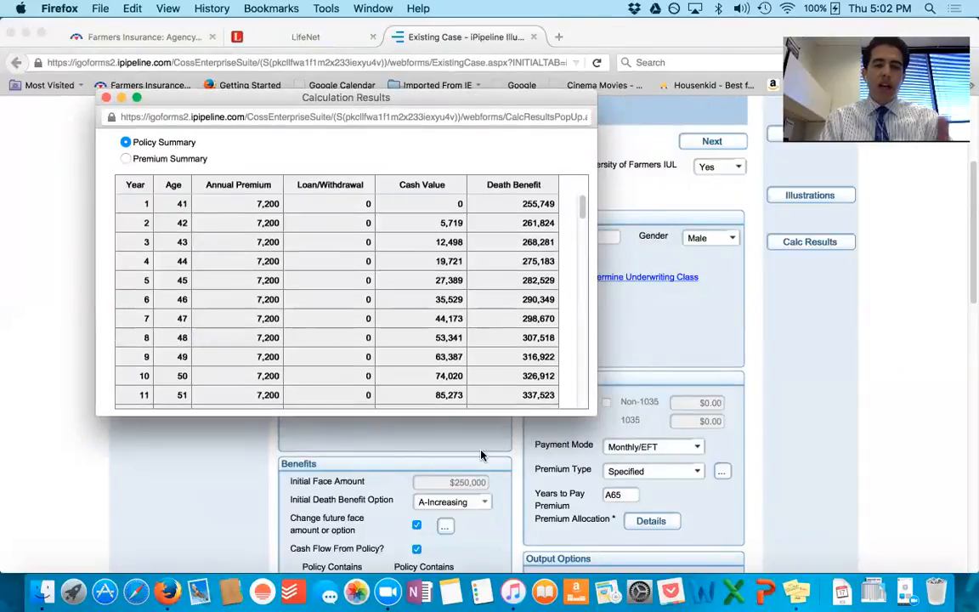
scroll(471, 304, down, 5)
scroll(476, 296, down, 5)
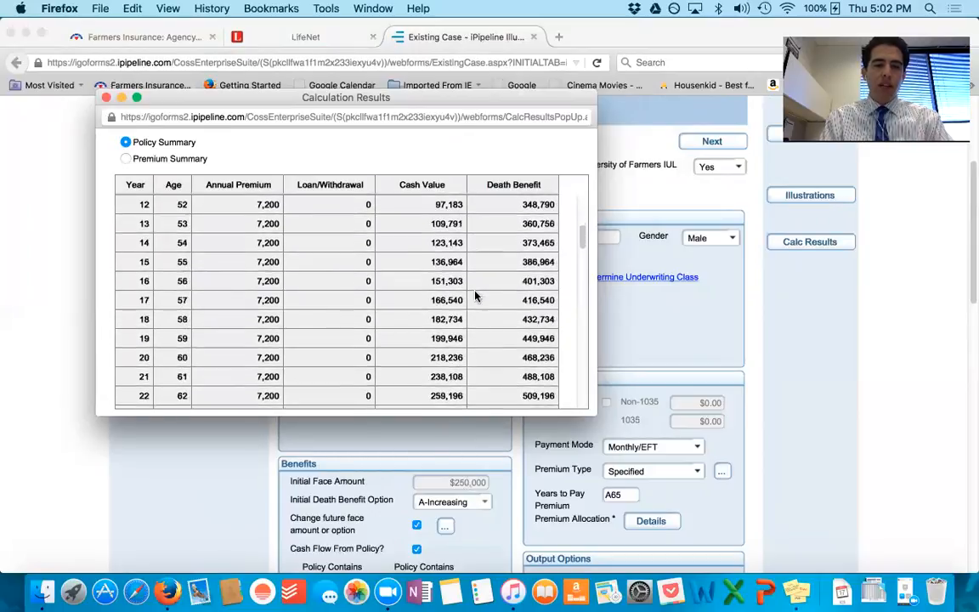
scroll(476, 295, down, 2)
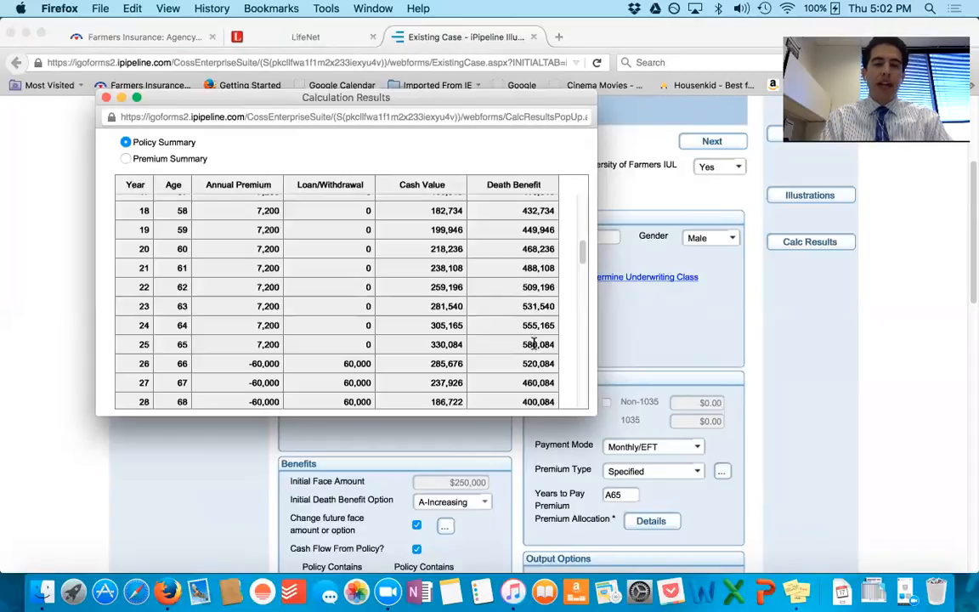
scroll(535, 353, down, 2)
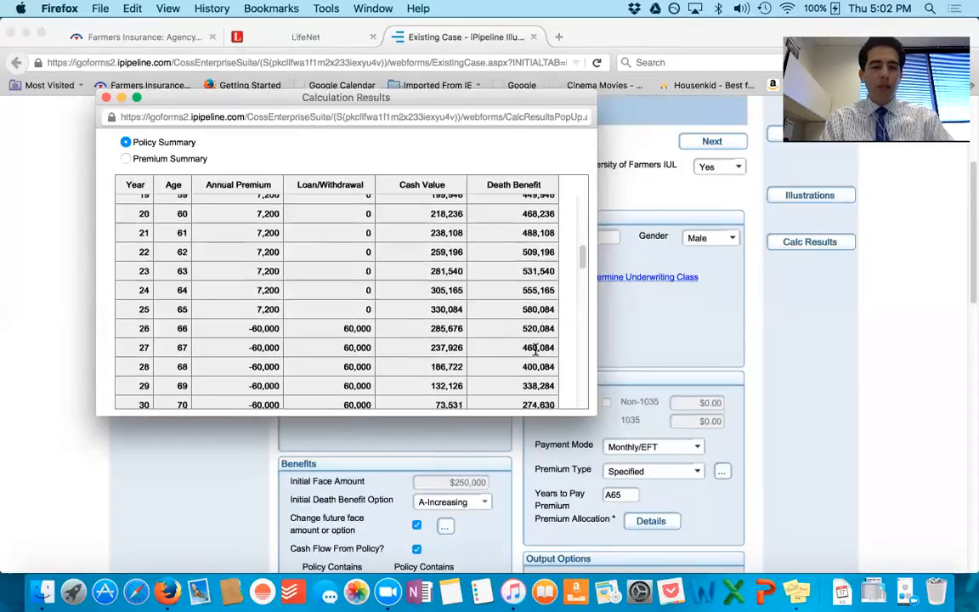
scroll(536, 349, down, 5)
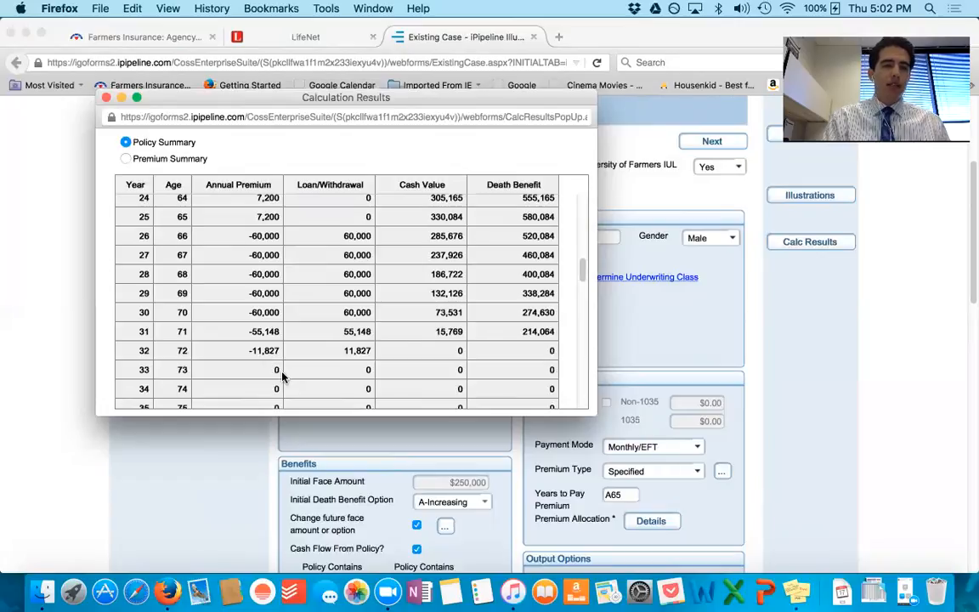
scroll(422, 346, down, 1)
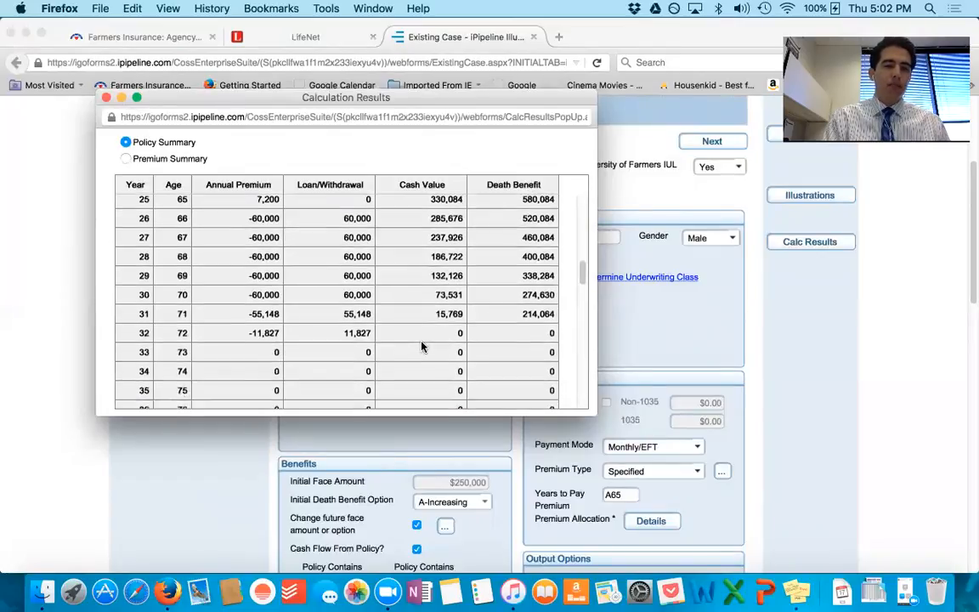
Step: Close the calculation results and set the policy withdrawals to $30,000 from age 65, duplicated for all remaining years
click(105, 97)
scroll(323, 268, down, 5)
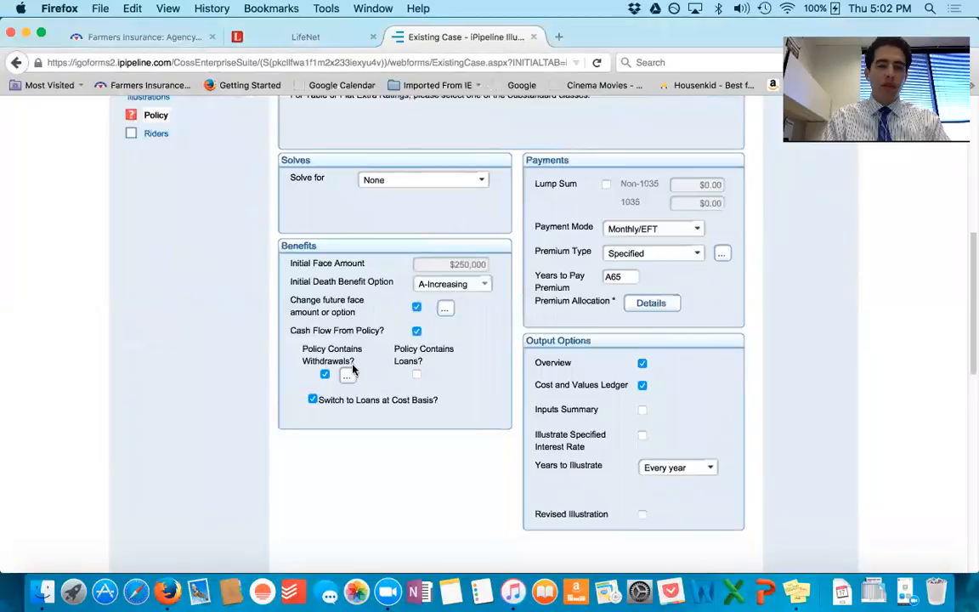
click(348, 376)
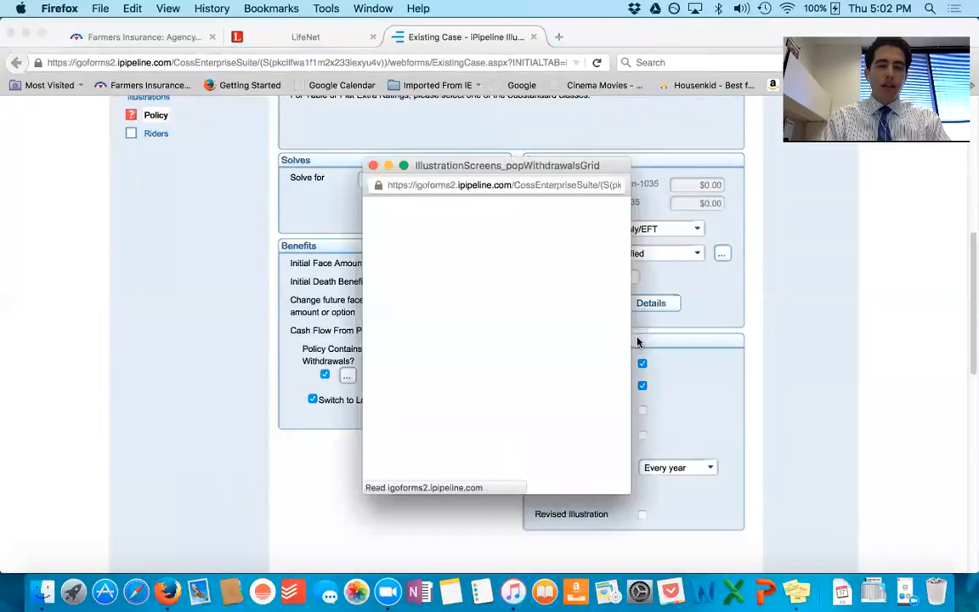
scroll(563, 327, down, 5)
scroll(564, 330, down, 1)
click(563, 325)
double_click(569, 321)
key(BackSpace)
key(BackSpace)
key(BackSpace)
key(BackSpace)
key(BackSpace)
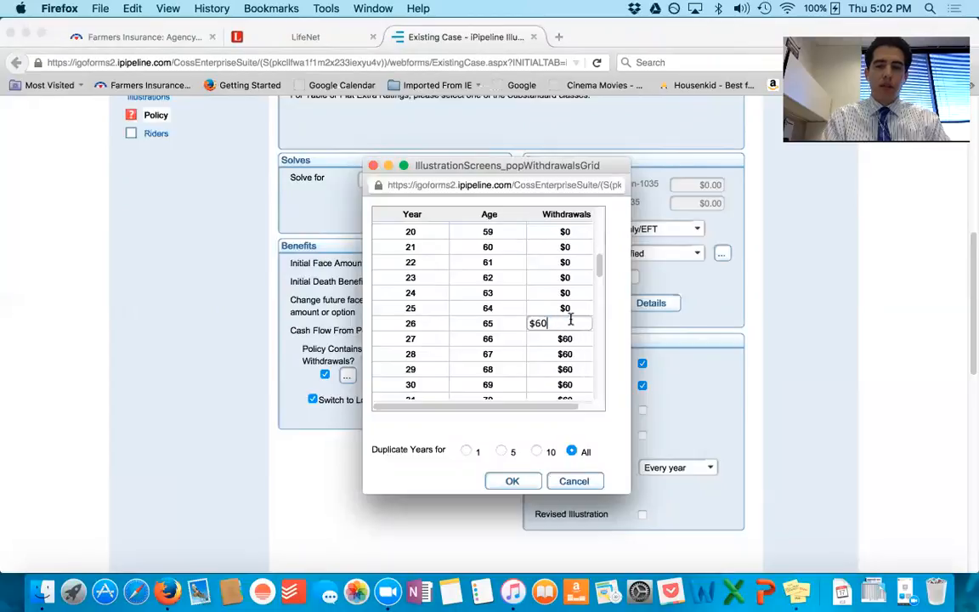
text(30,0)
text(0000)
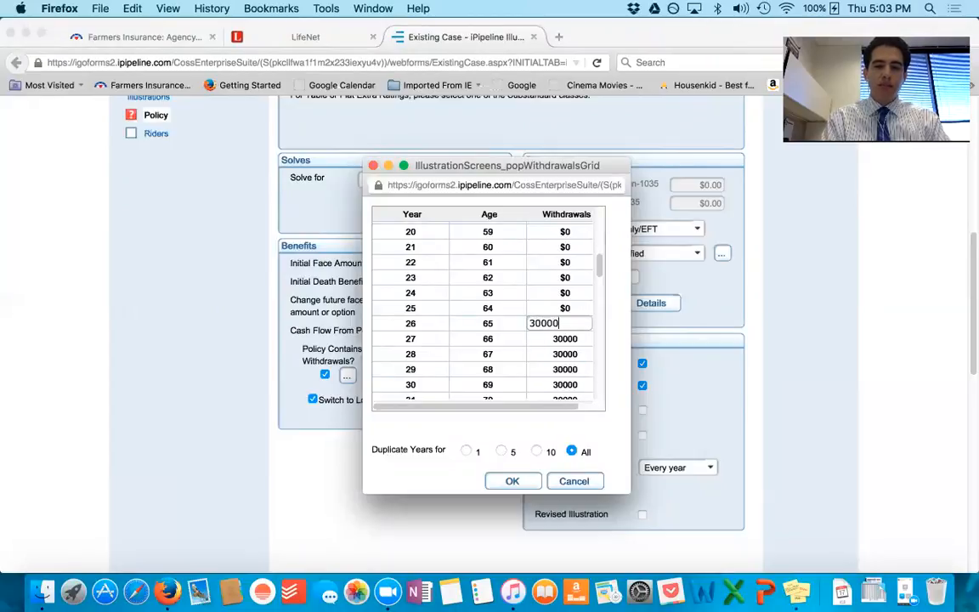
key(Return)
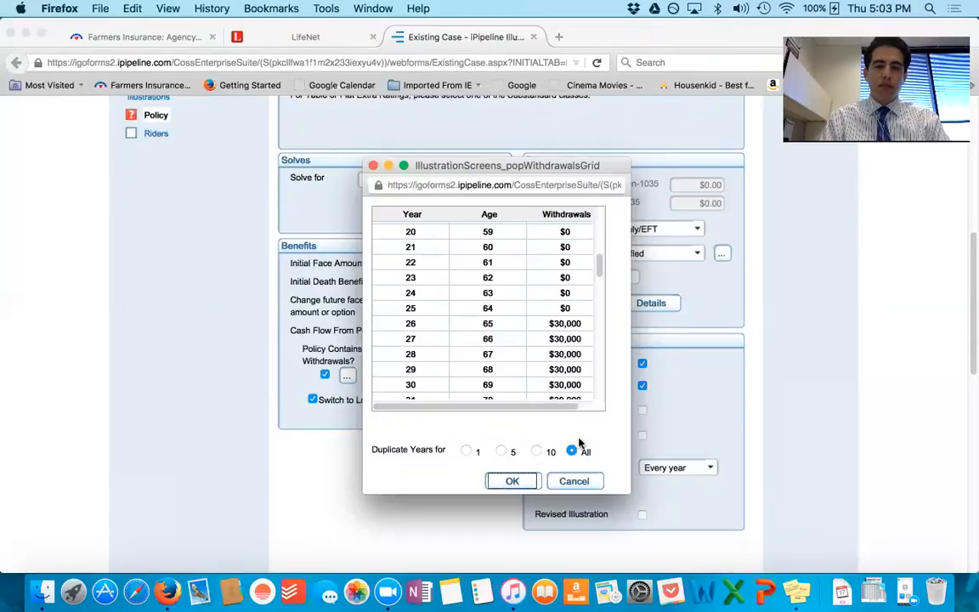
click(525, 480)
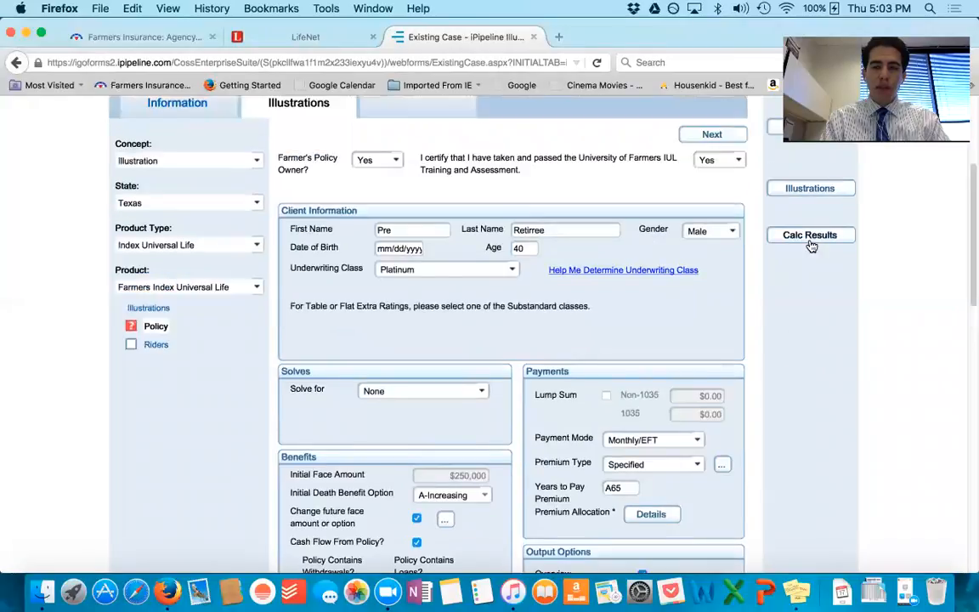
Step: Recalculate the results and examine the Policy Summary for the age at which $30,000 withdrawals exhaust the cash value
click(813, 238)
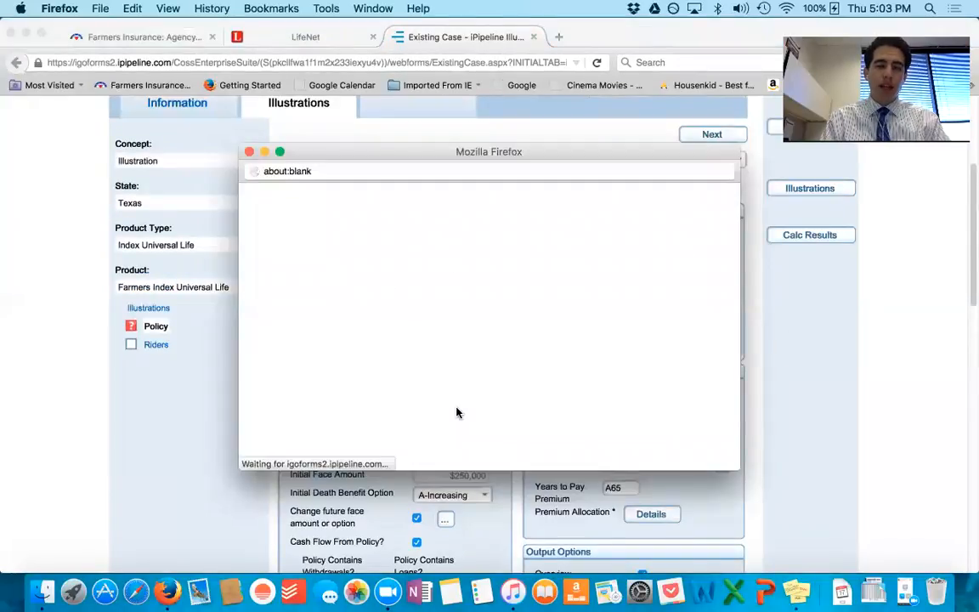
scroll(513, 390, down, 10)
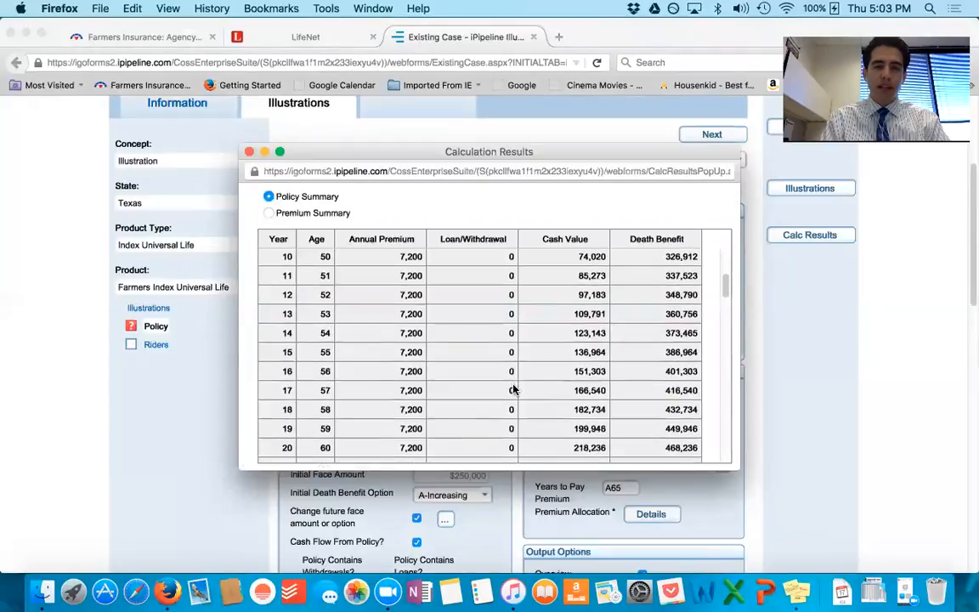
scroll(513, 389, down, 1)
scroll(417, 289, up, 1)
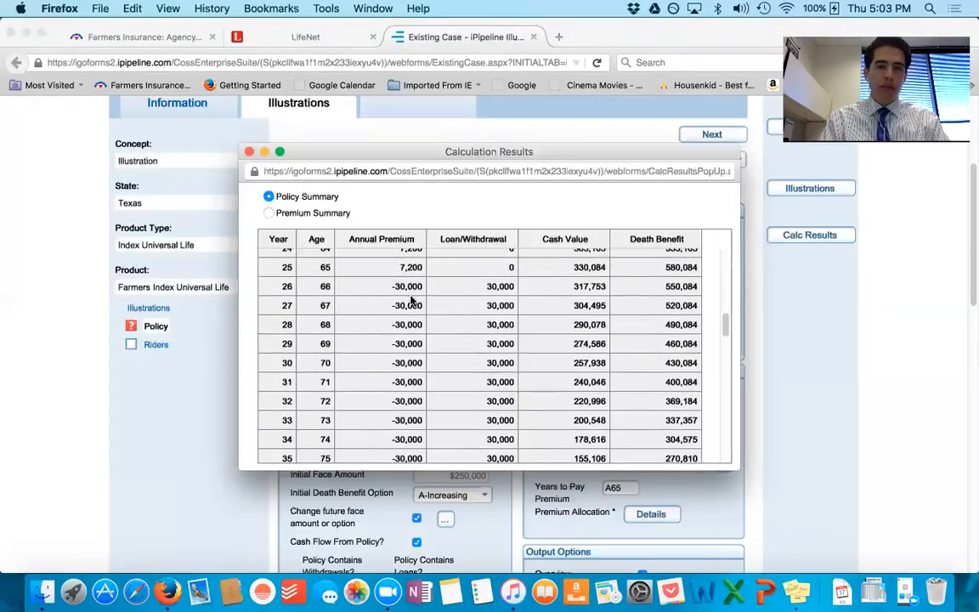
scroll(419, 401, down, 5)
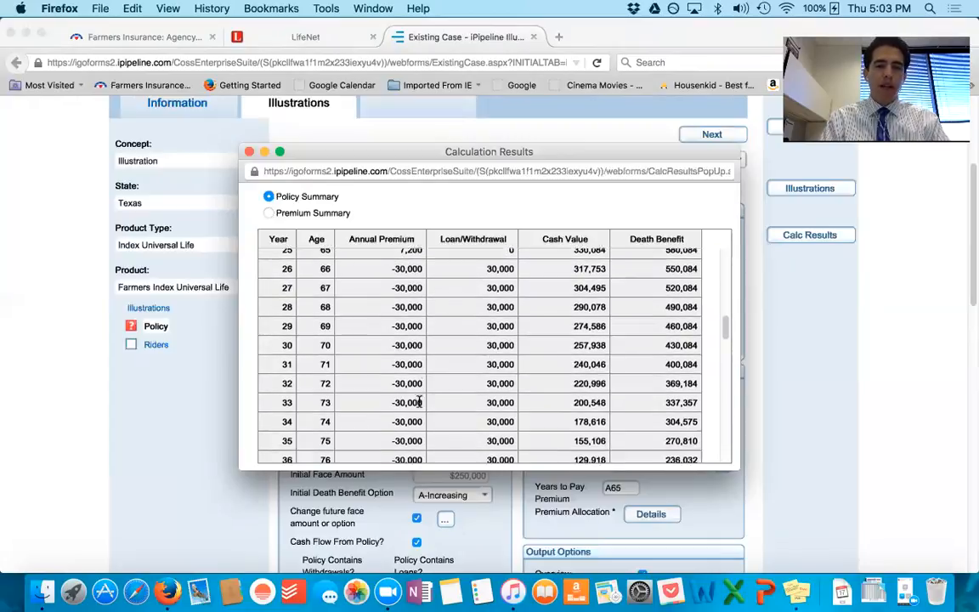
scroll(418, 407, down, 3)
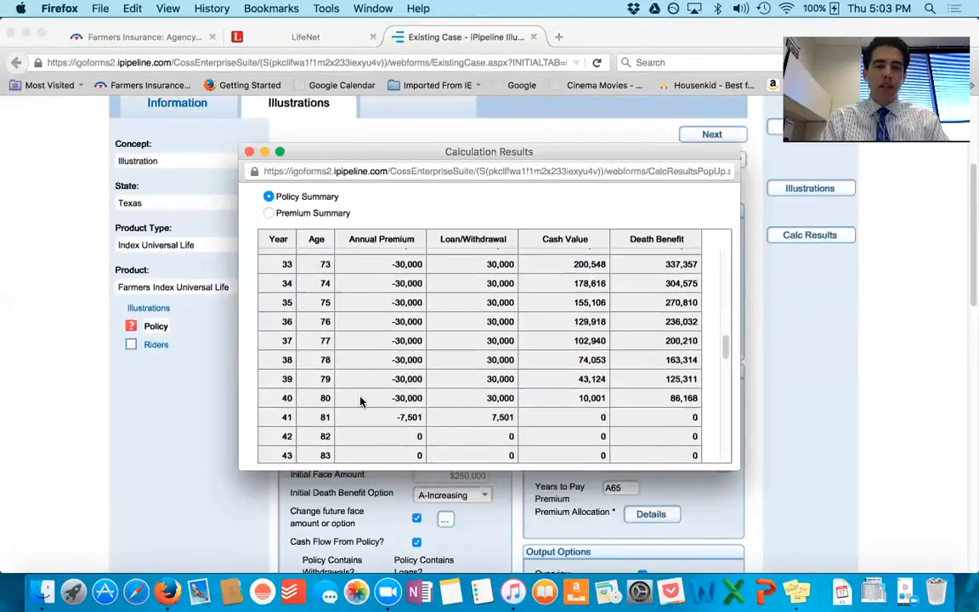
click(325, 397)
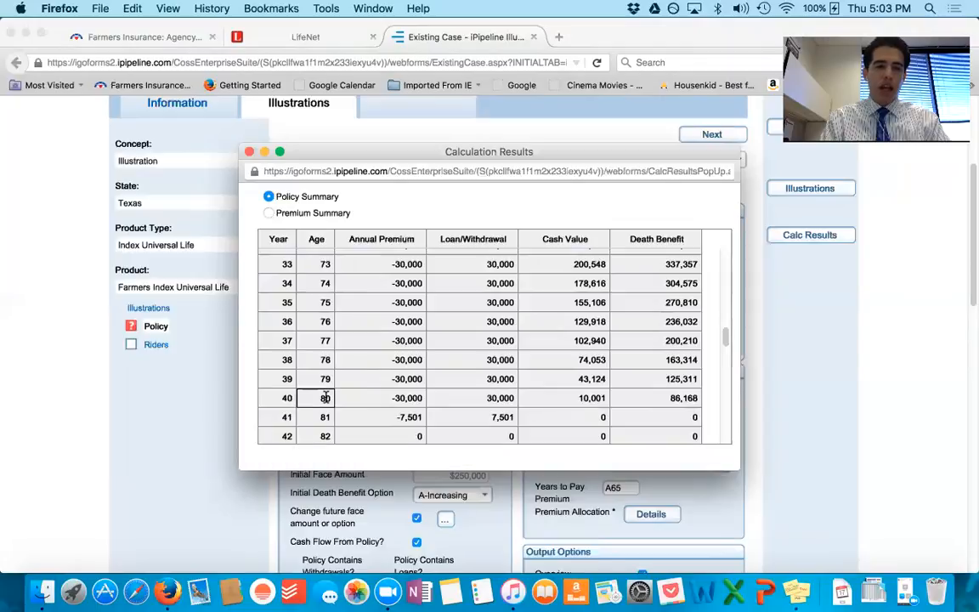
scroll(507, 365, up, 1)
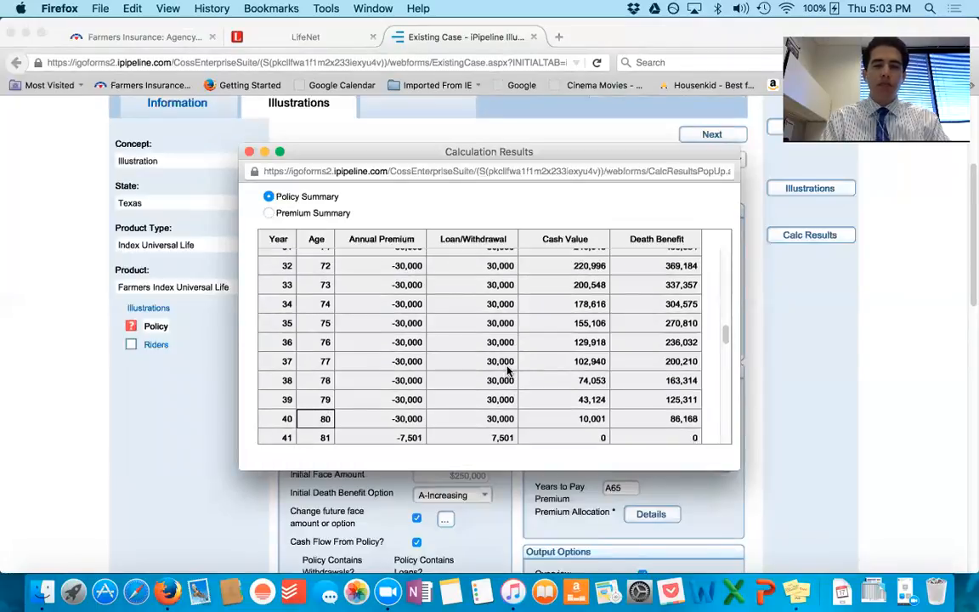
scroll(507, 370, up, 1)
scroll(507, 371, up, 8)
scroll(506, 366, up, 1)
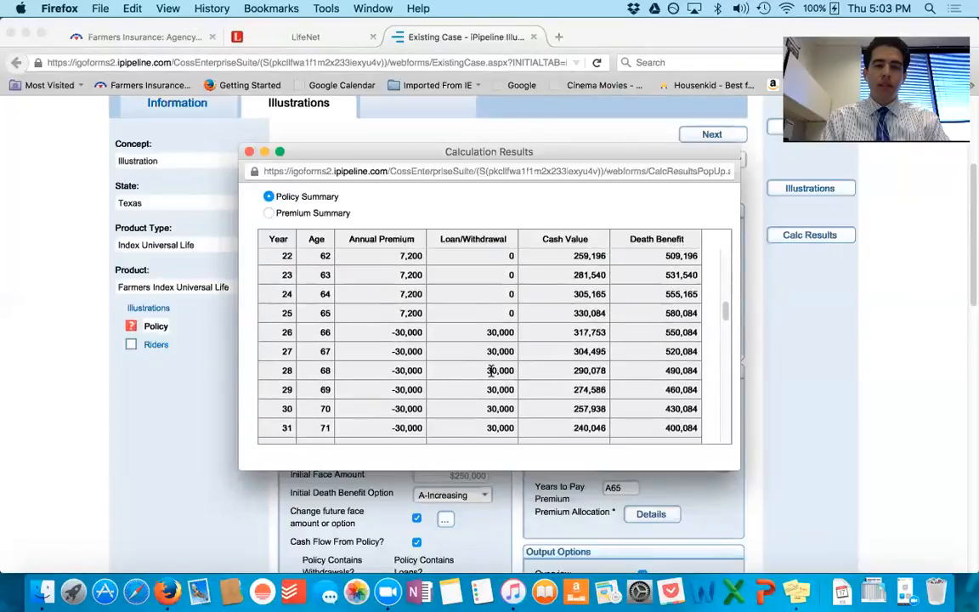
scroll(590, 420, down, 5)
scroll(590, 420, down, 7)
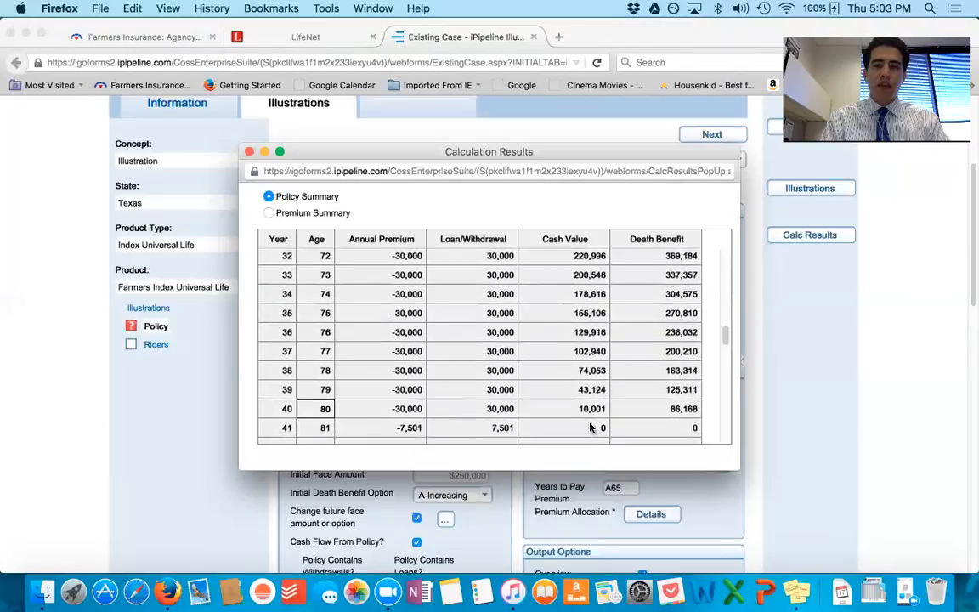
Step: Close the calculation results and open the specified monthly premium schedule at the age 40 premium
click(249, 151)
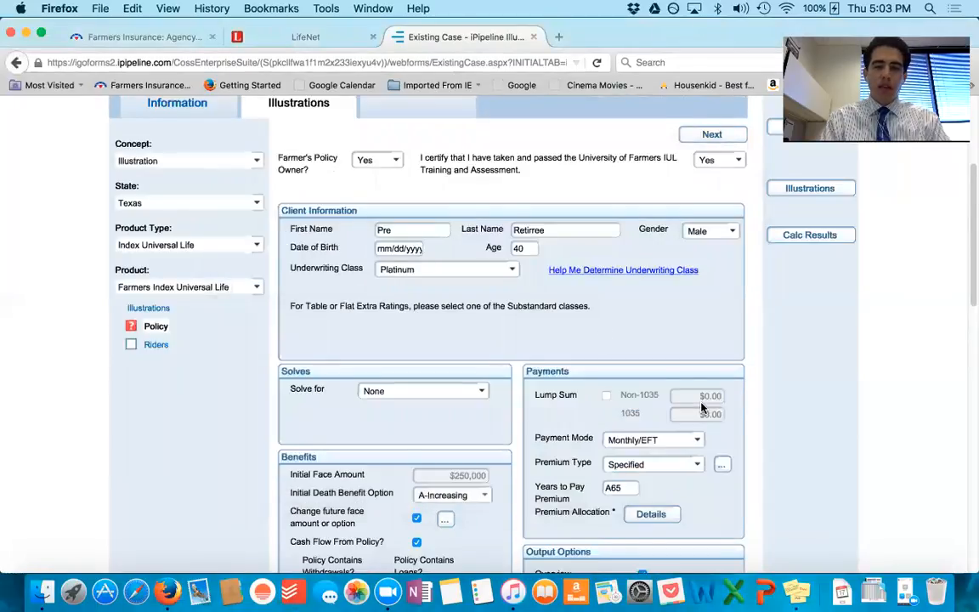
scroll(631, 361, down, 3)
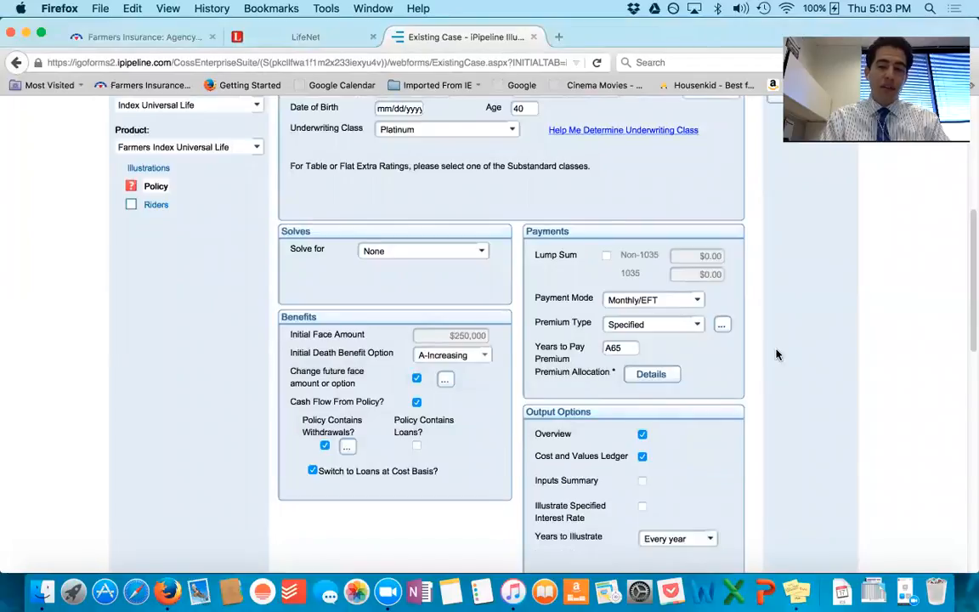
click(720, 329)
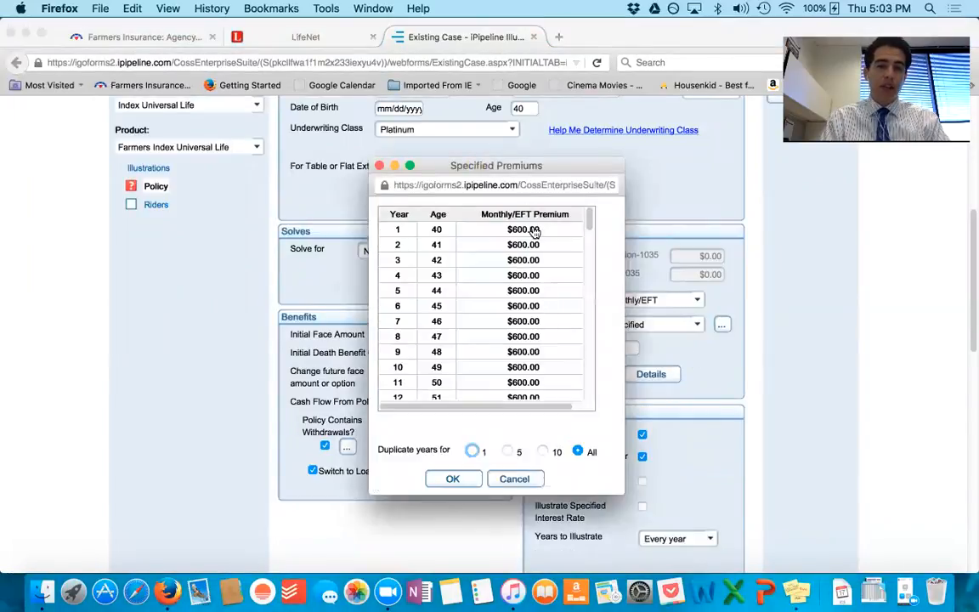
click(527, 228)
Step: Switch to Stickies and check the GL Non Mec premium limit on the note, keeping the note open
click(796, 592)
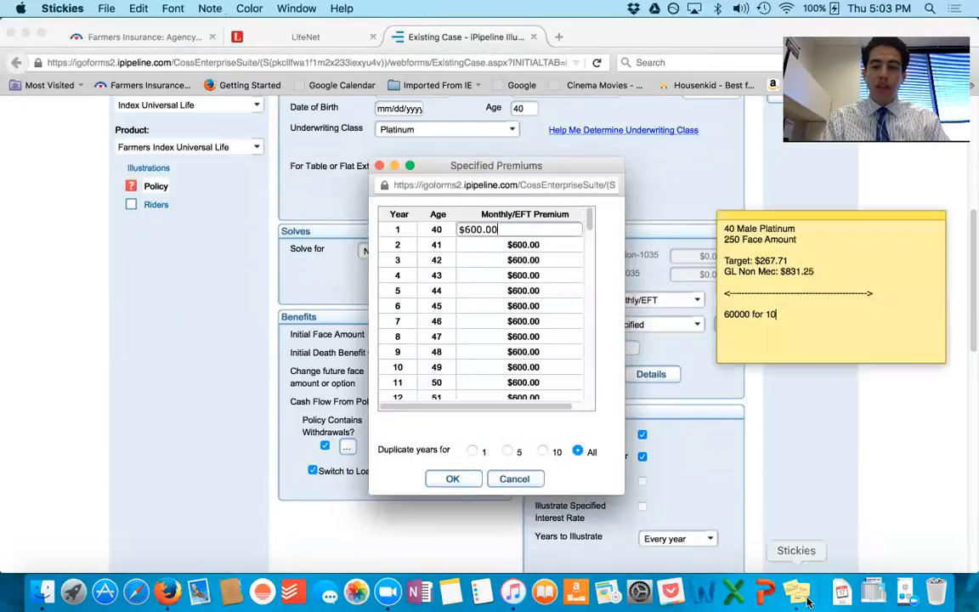
double_click(803, 273)
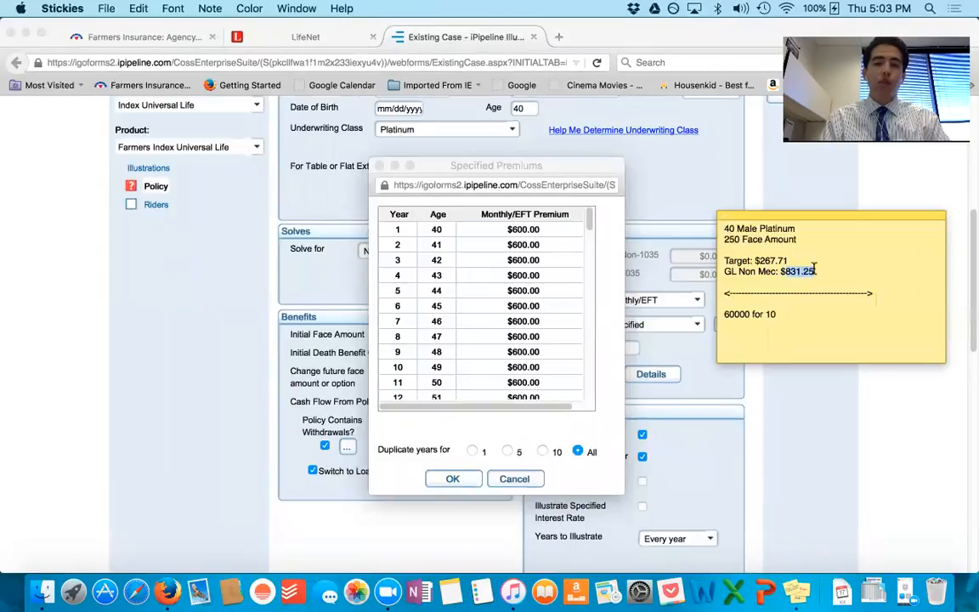
click(721, 216)
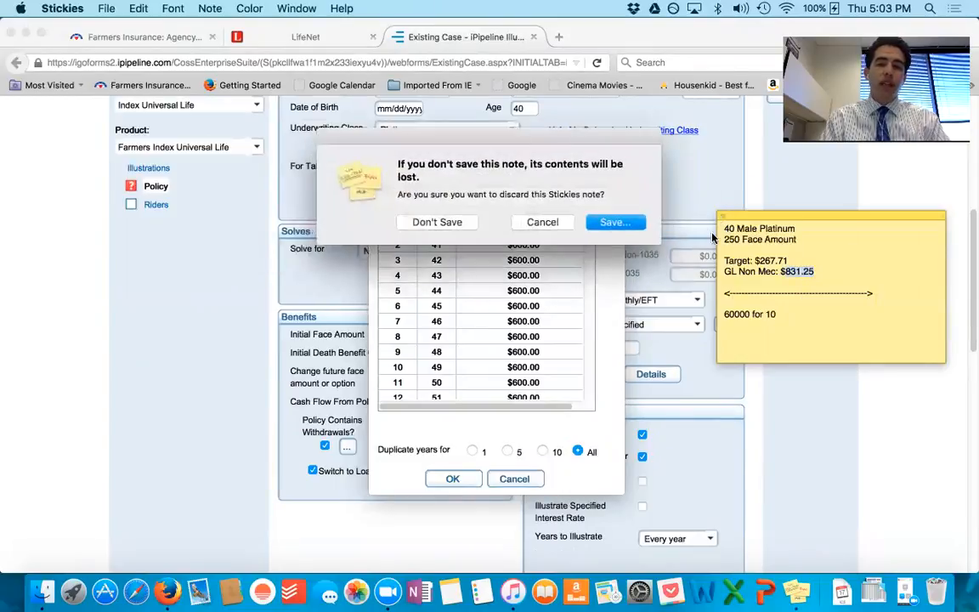
click(539, 226)
Step: Set the monthly specified premium to $700 from age 40, duplicated for all years, and confirm the schedule
click(548, 243)
click(542, 230)
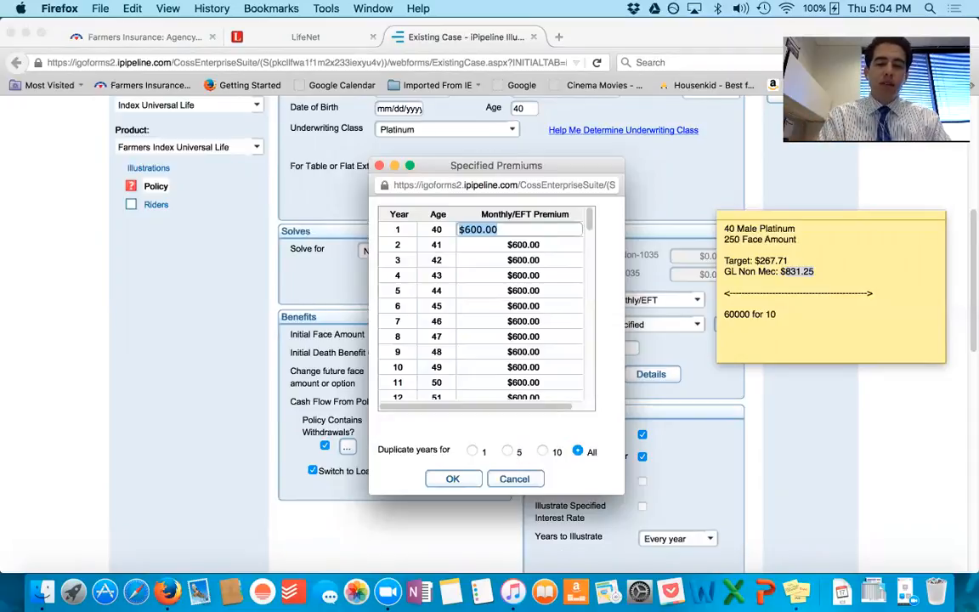
text(700)
key(Tab)
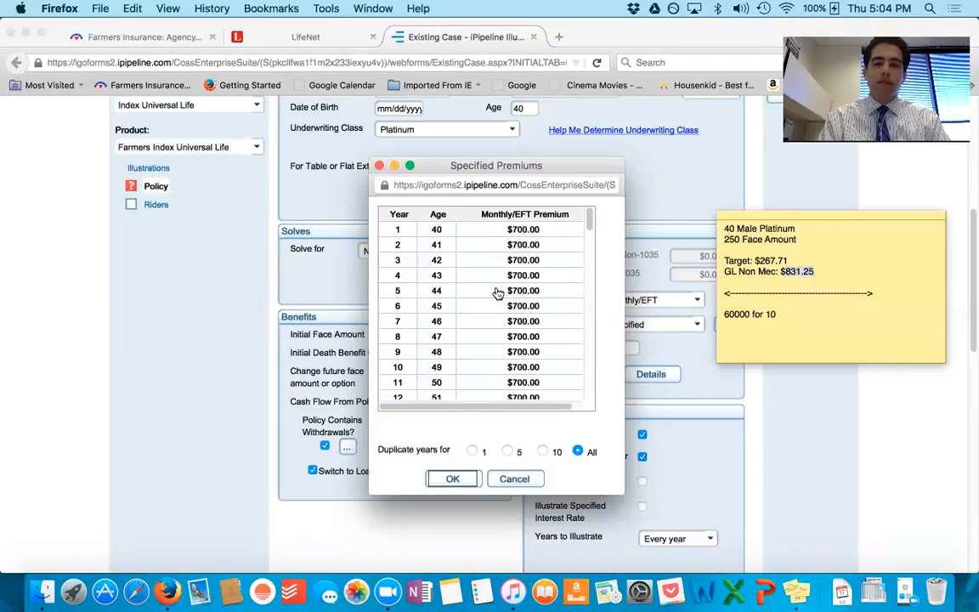
click(452, 478)
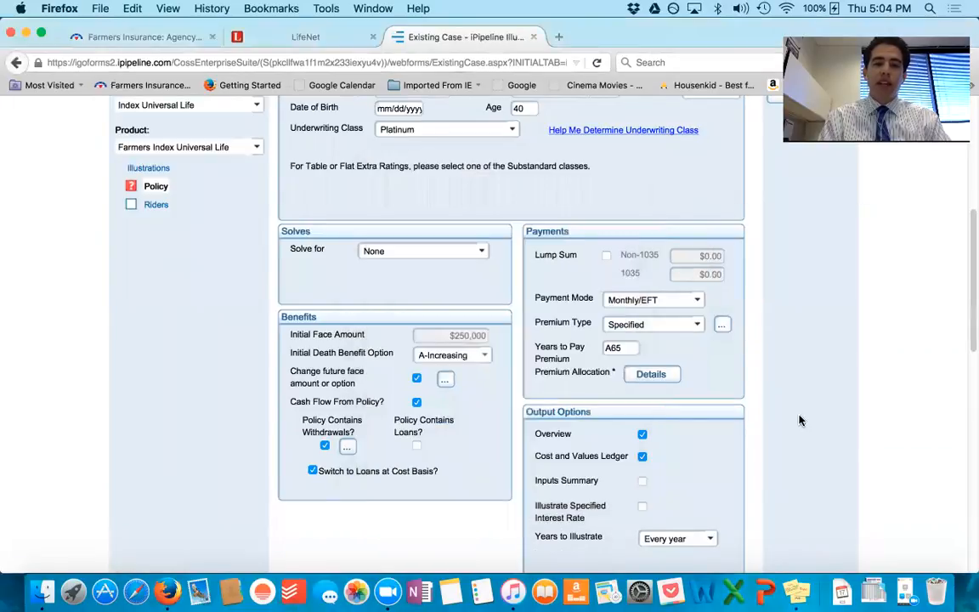
Step: Recalculate with the higher premium and examine how long the Policy Summary's cash value and death benefit sustain the withdrawals after age 65
scroll(778, 414, up, 3)
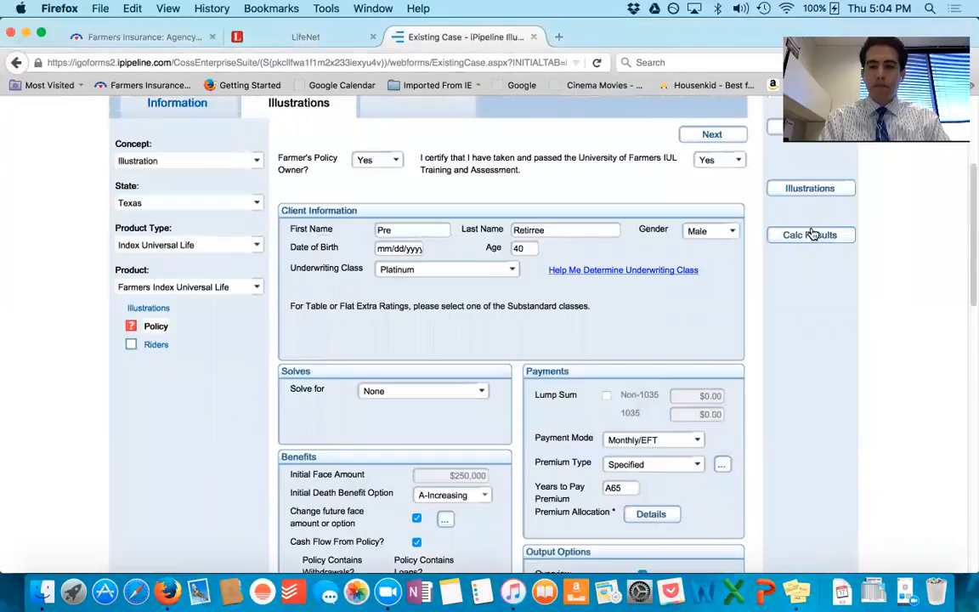
click(812, 235)
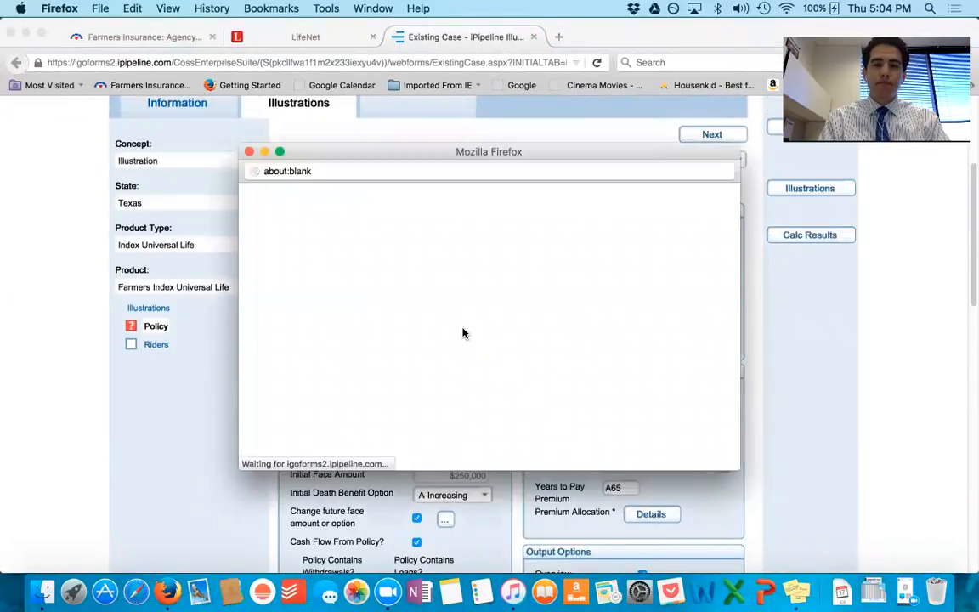
scroll(522, 380, down, 10)
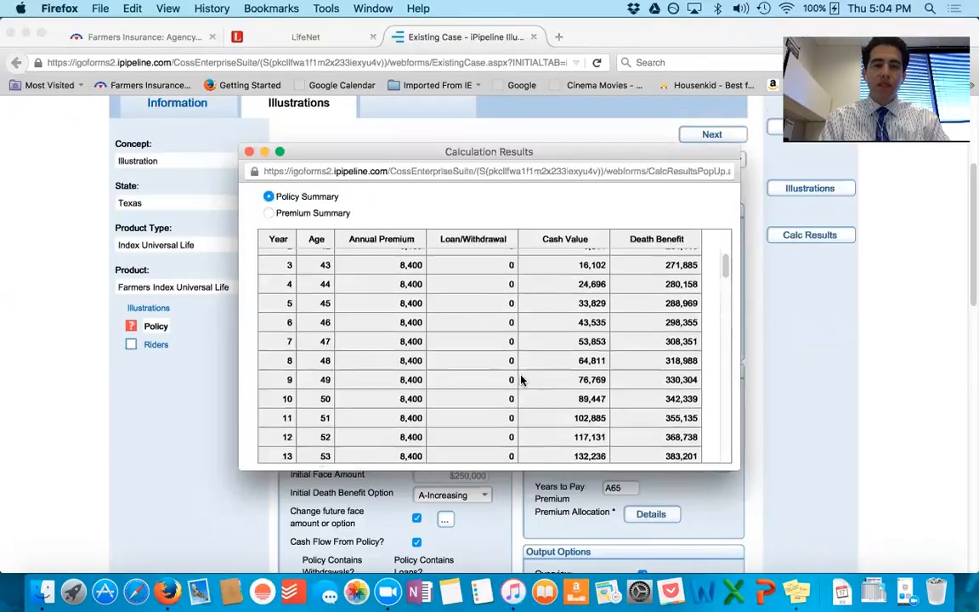
scroll(522, 380, down, 2)
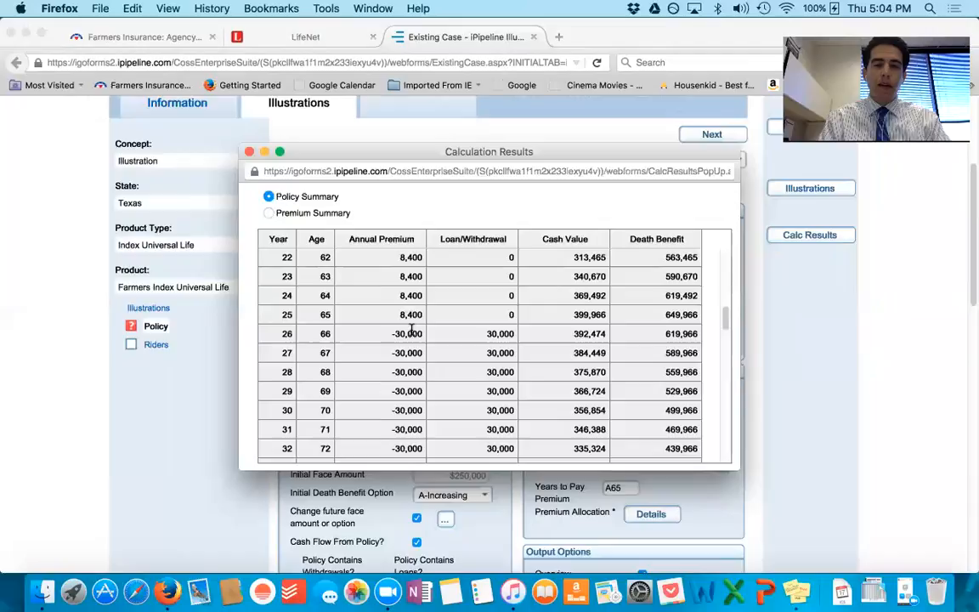
scroll(462, 353, down, 1)
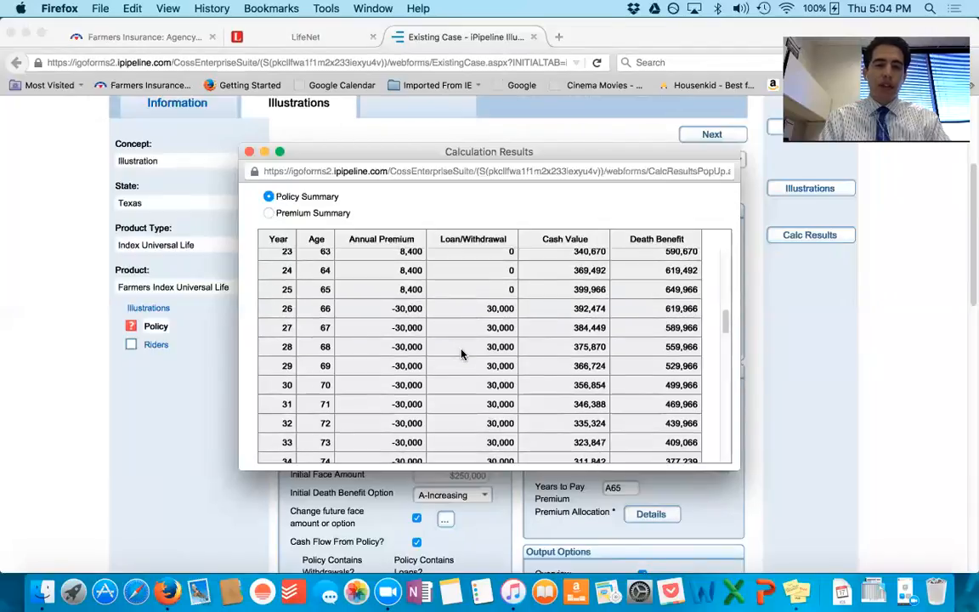
scroll(461, 354, down, 3)
scroll(461, 353, down, 4)
scroll(461, 354, down, 3)
scroll(462, 354, up, 3)
scroll(461, 353, up, 1)
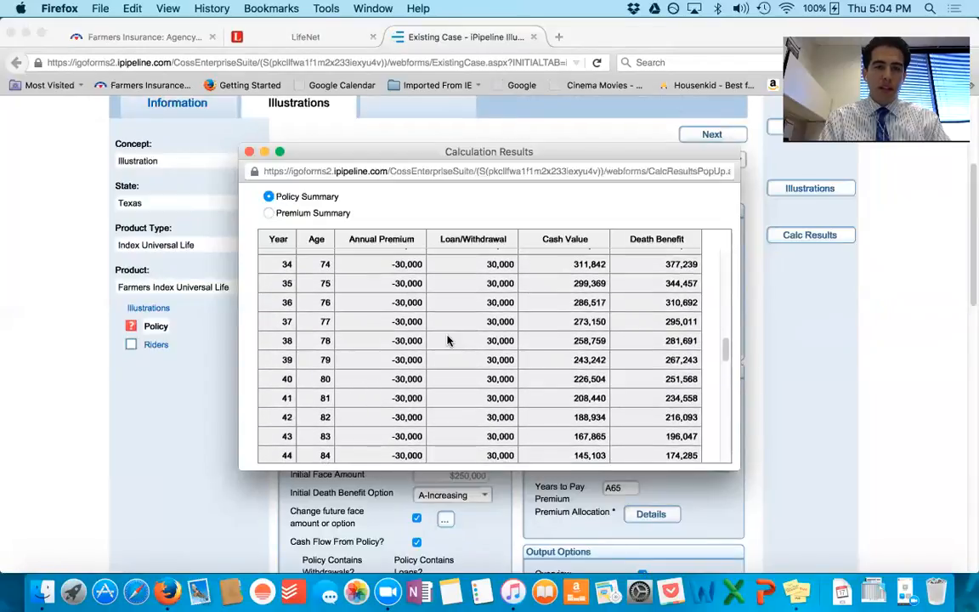
scroll(448, 340, down, 2)
scroll(410, 293, up, 1)
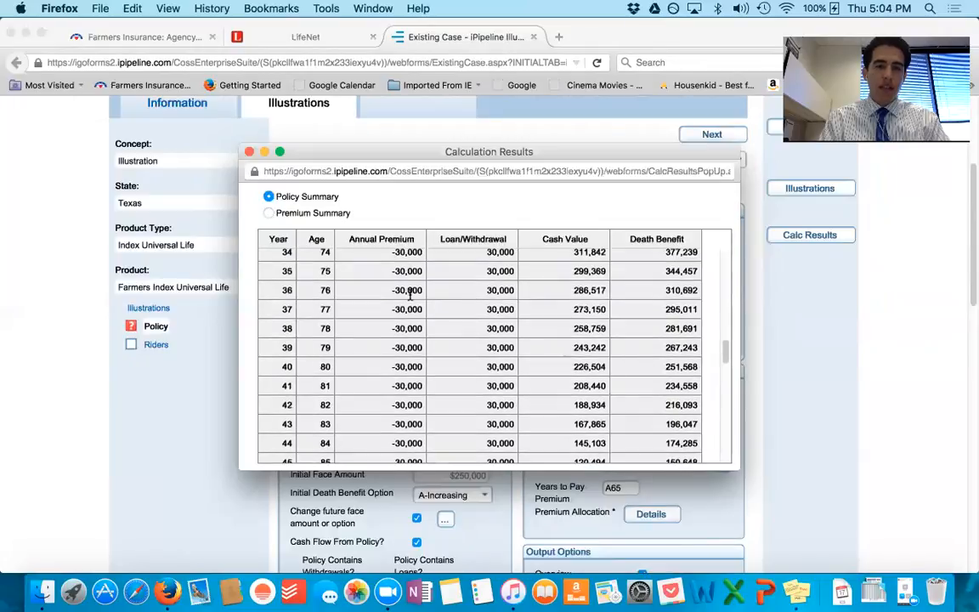
scroll(420, 340, down, 4)
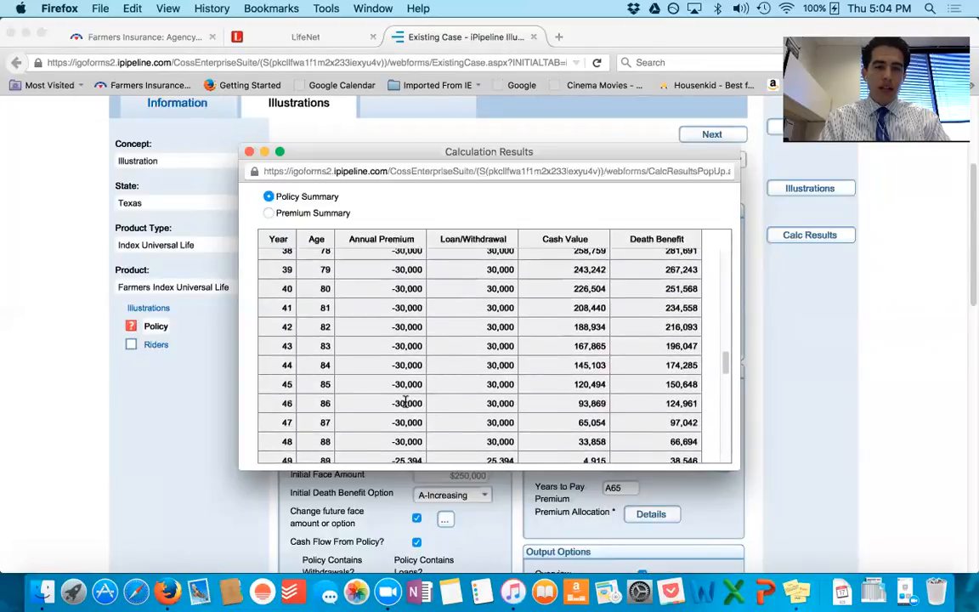
scroll(411, 405, down, 4)
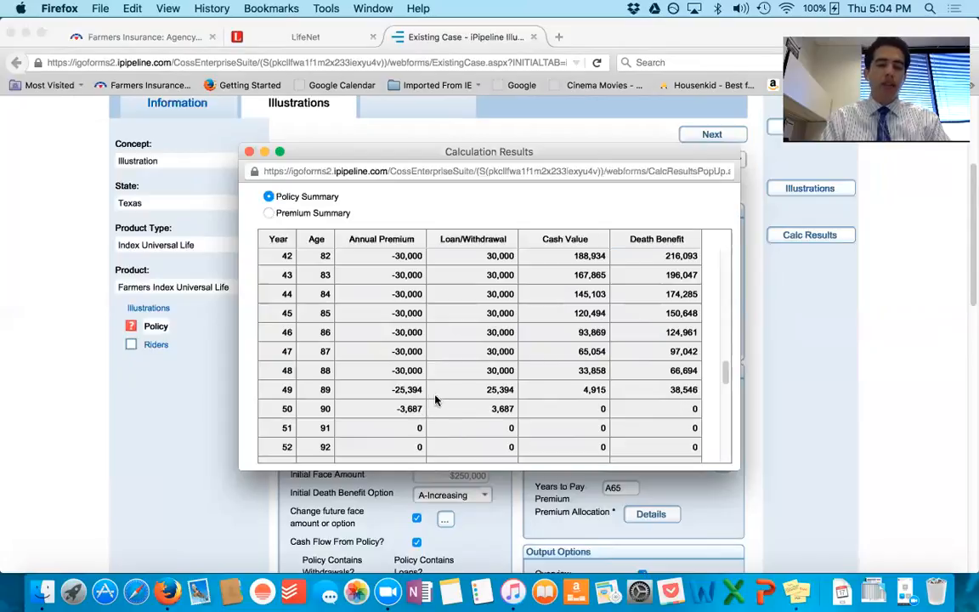
scroll(440, 399, up, 5)
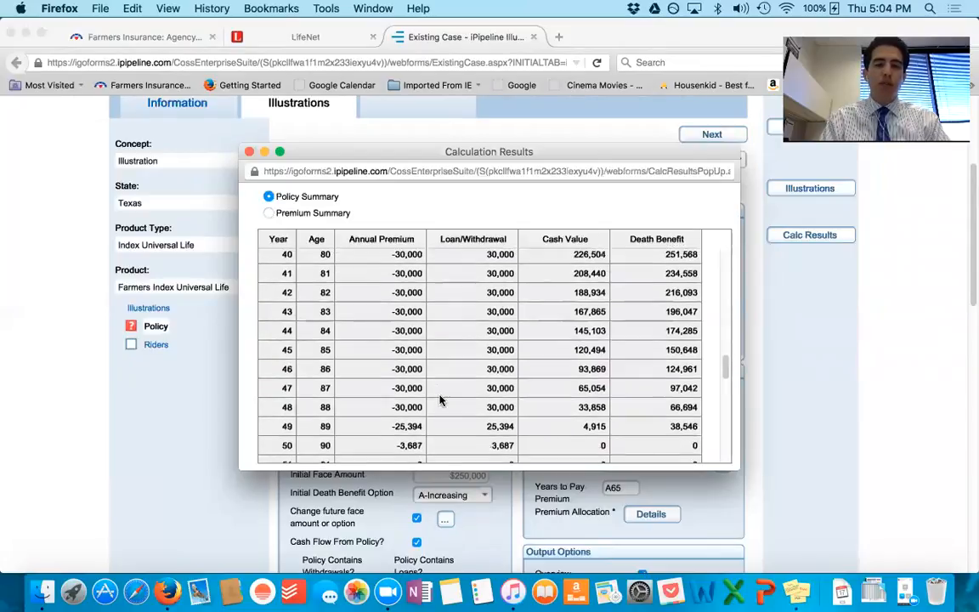
scroll(440, 400, up, 1)
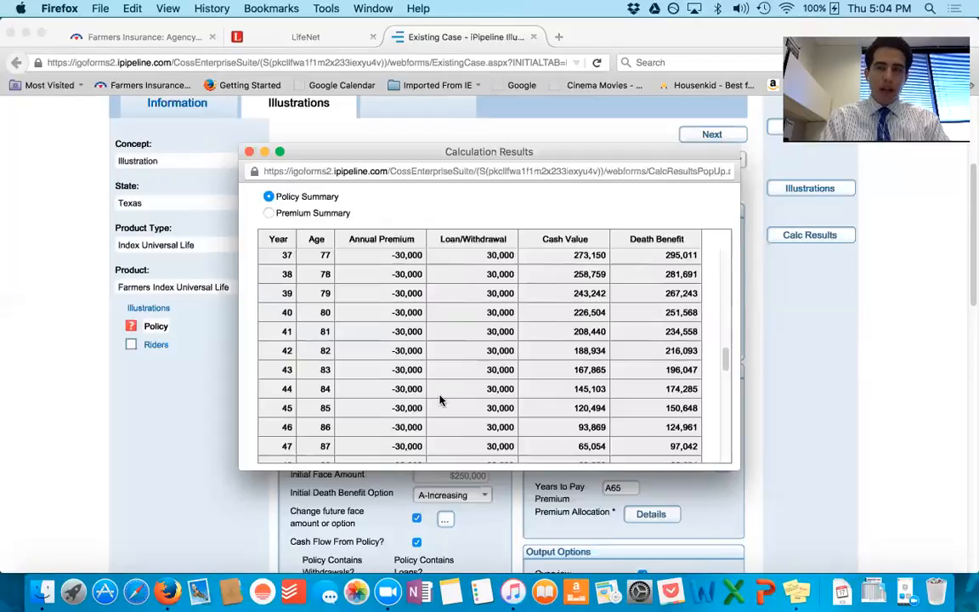
Step: Compare the Policy Summary's premium-paying years with its withdrawal years through the early 90s, and close the calculation results
scroll(440, 399, up, 20)
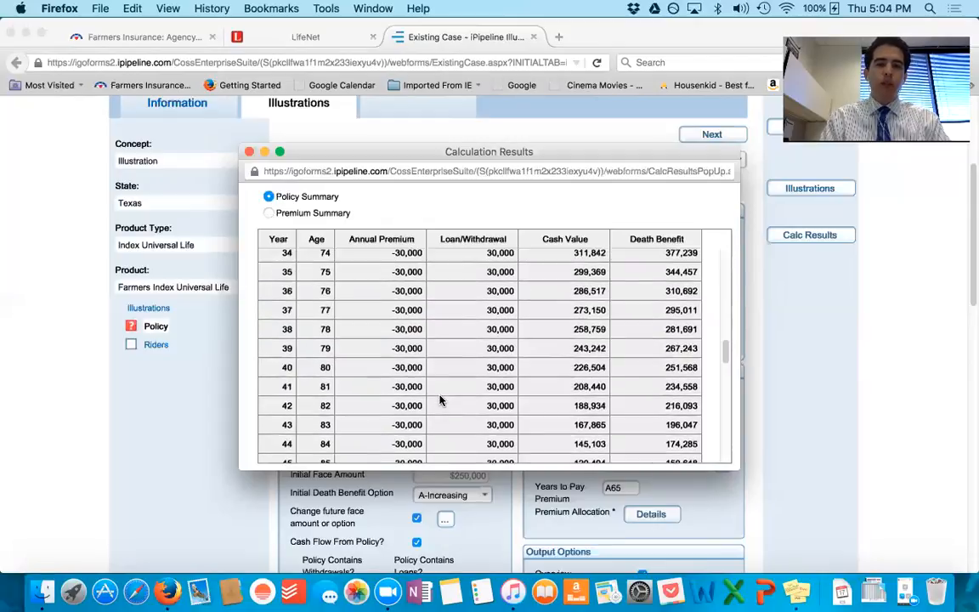
scroll(440, 399, up, 4)
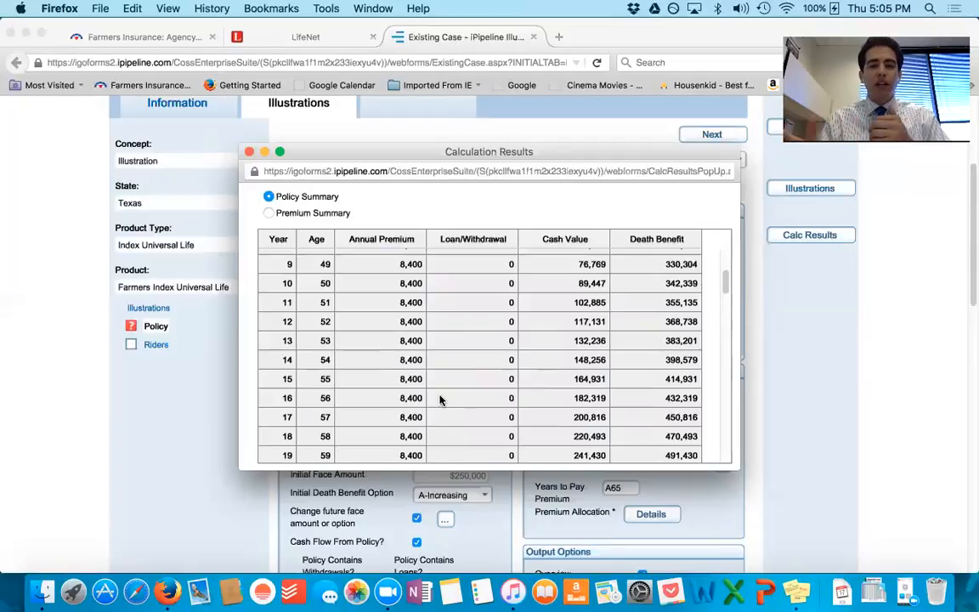
scroll(440, 399, down, 10)
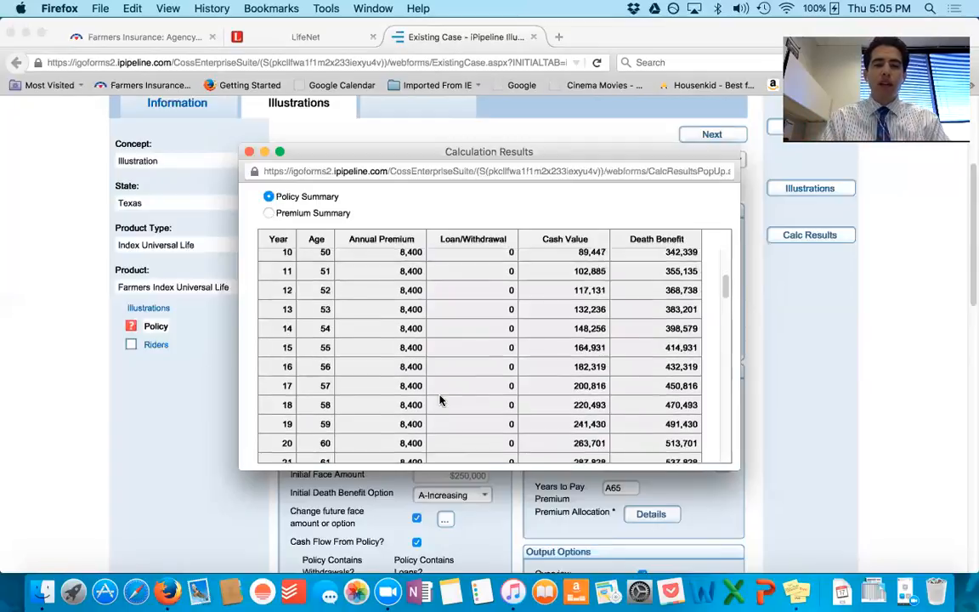
scroll(440, 400, down, 8)
scroll(441, 399, down, 10)
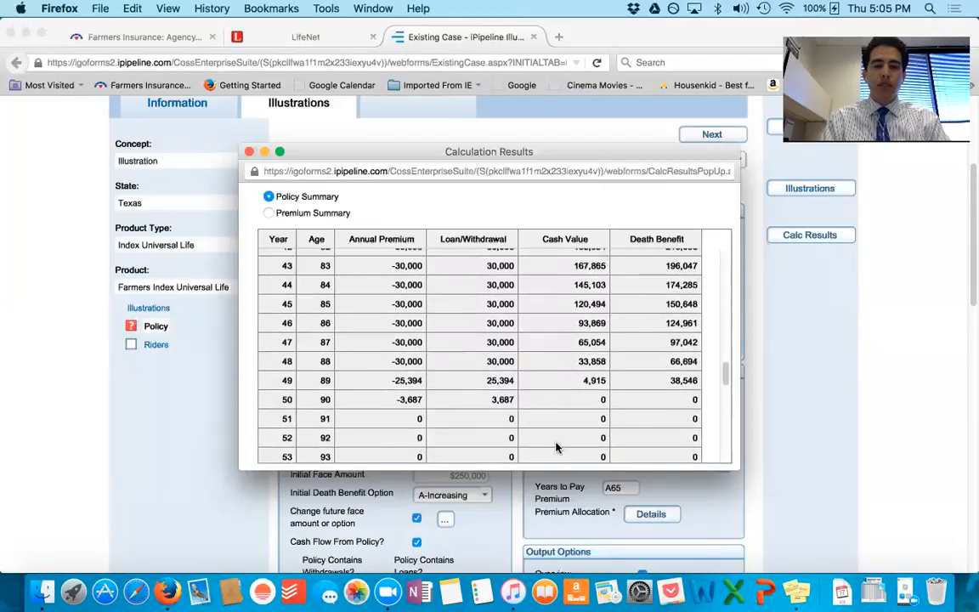
scroll(557, 448, down, 2)
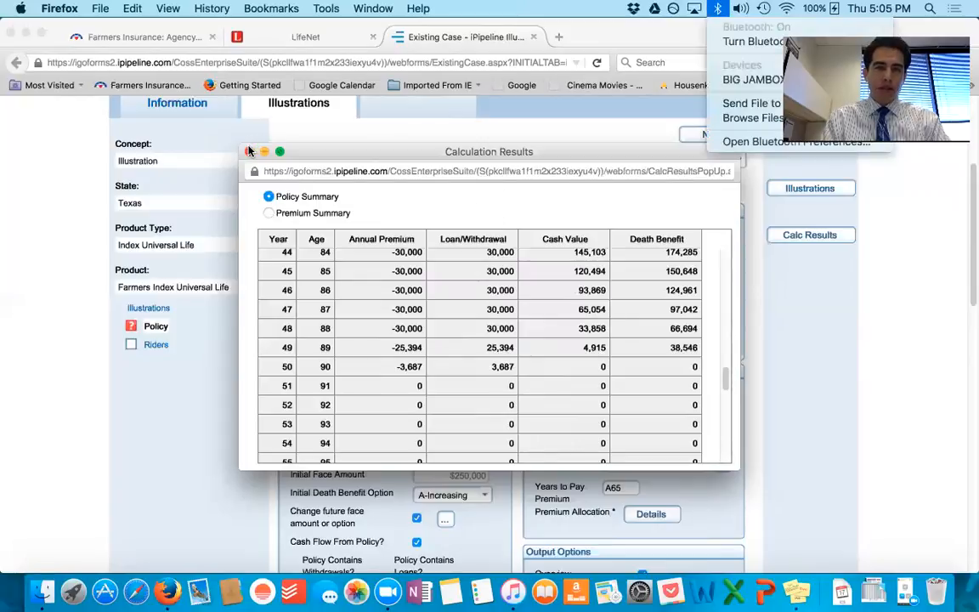
click(248, 151)
click(249, 151)
Step: Check the available Solve for options, leaving the choice at None, and review the policy's benefit, payment and client settings
scroll(718, 347, down, 3)
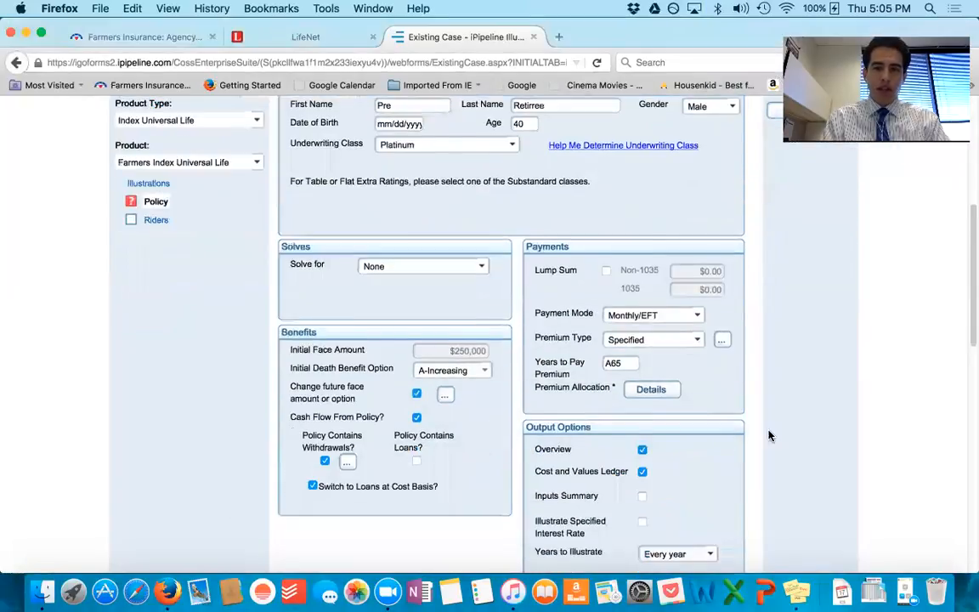
scroll(770, 433, down, 2)
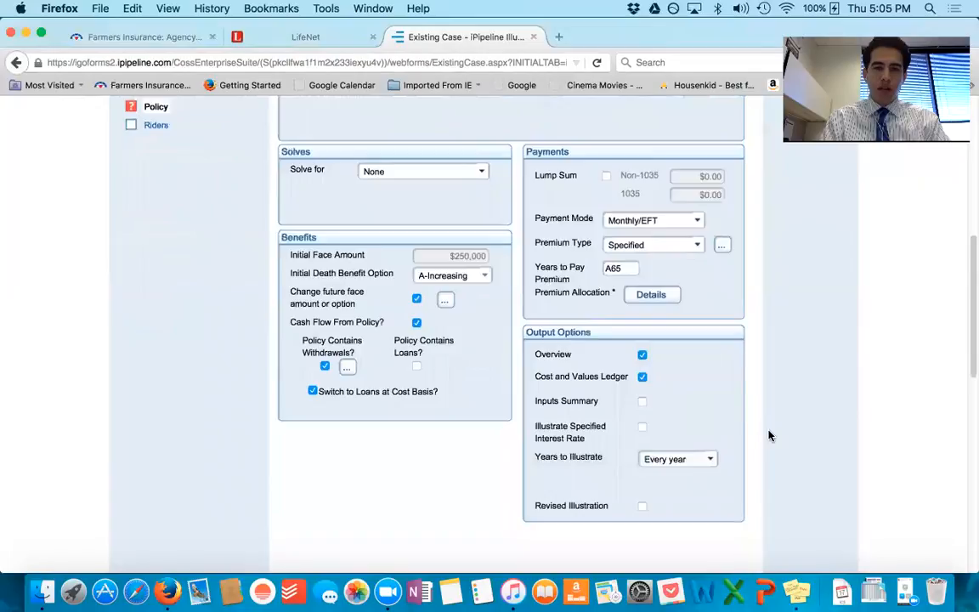
click(483, 173)
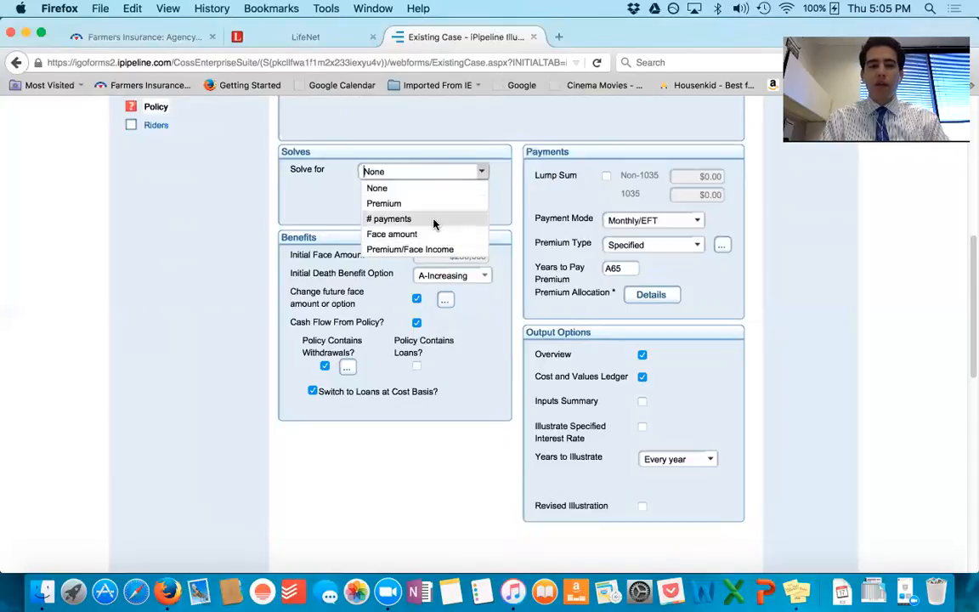
click(506, 192)
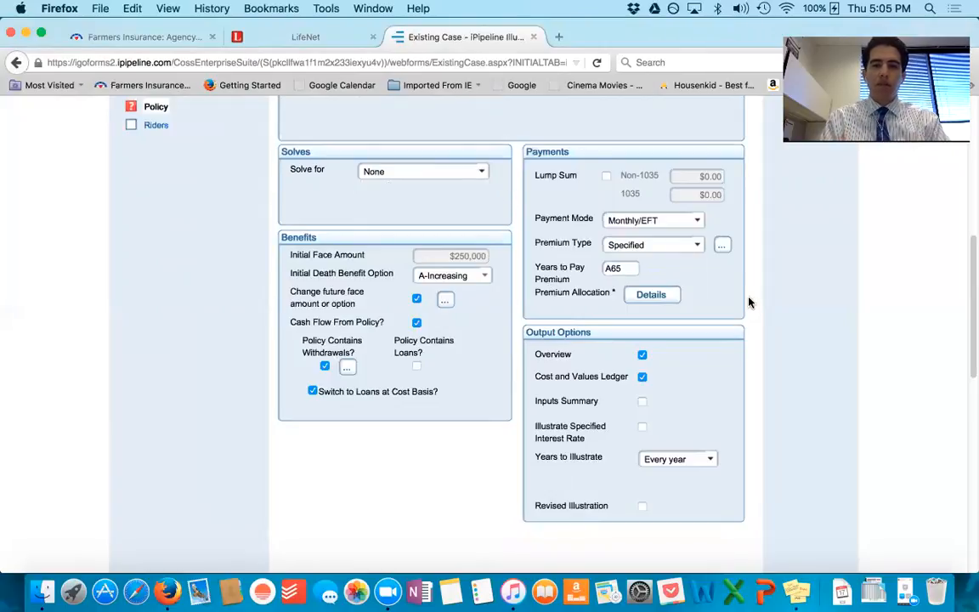
scroll(749, 301, up, 2)
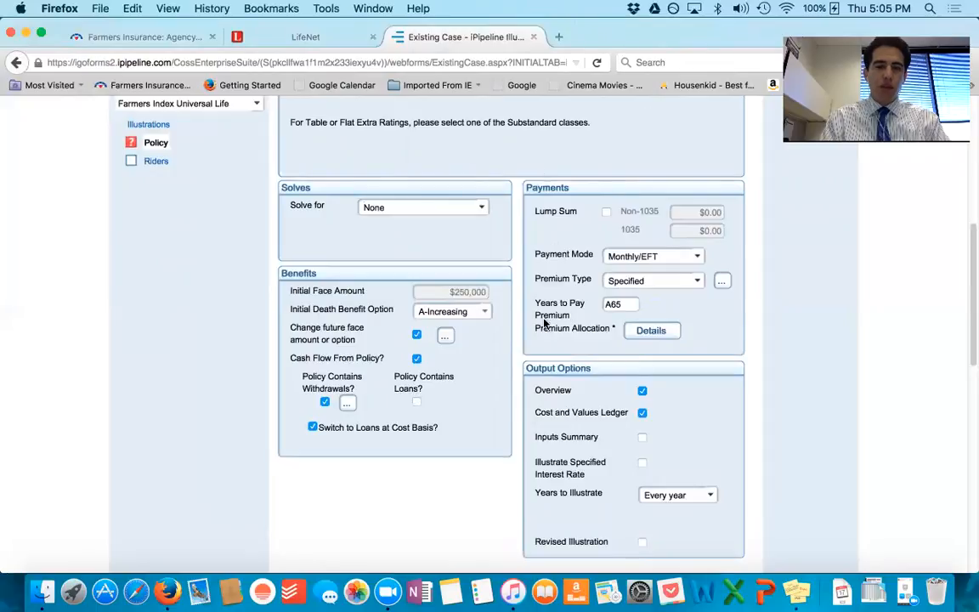
scroll(521, 379, up, 5)
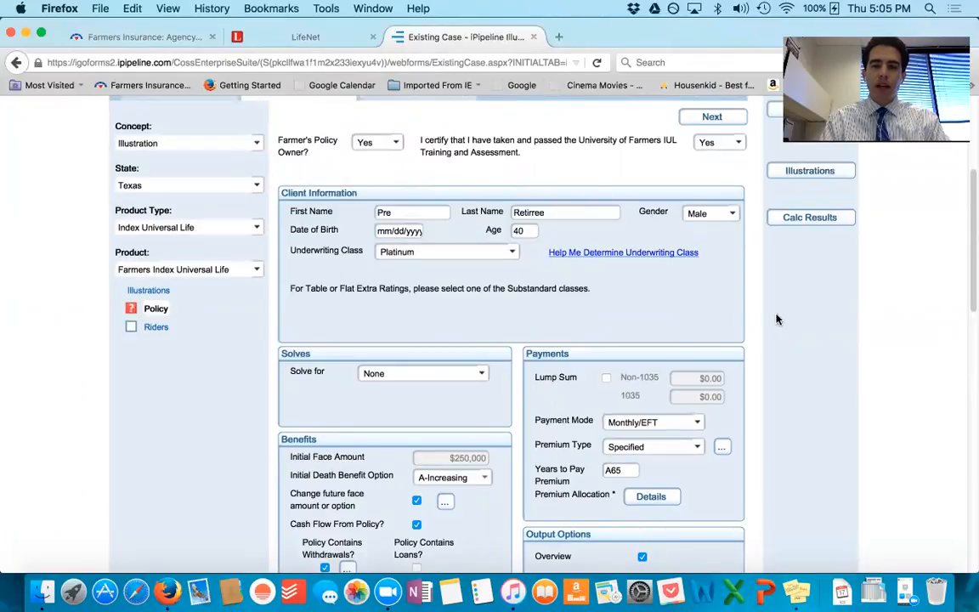
scroll(776, 320, up, 2)
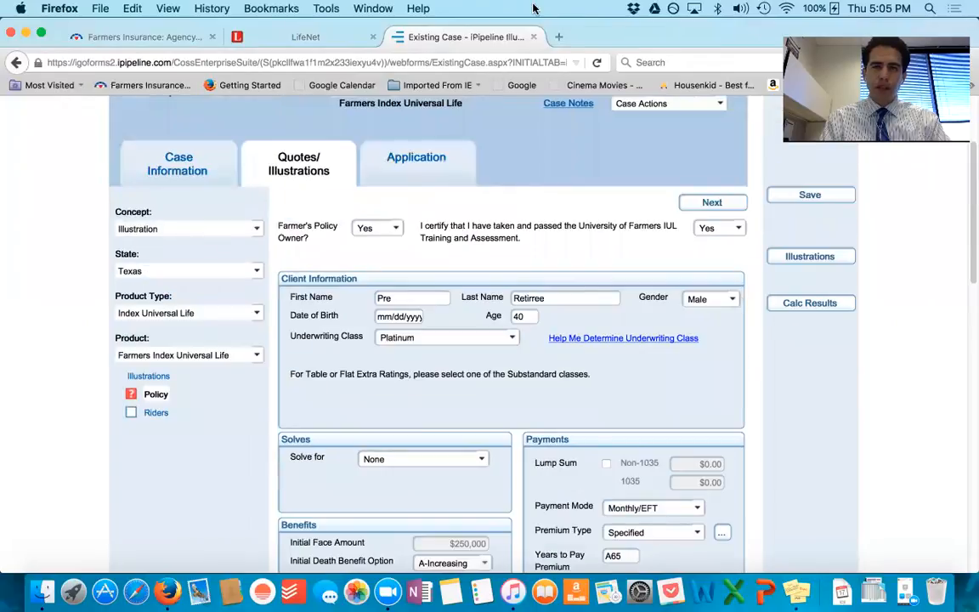